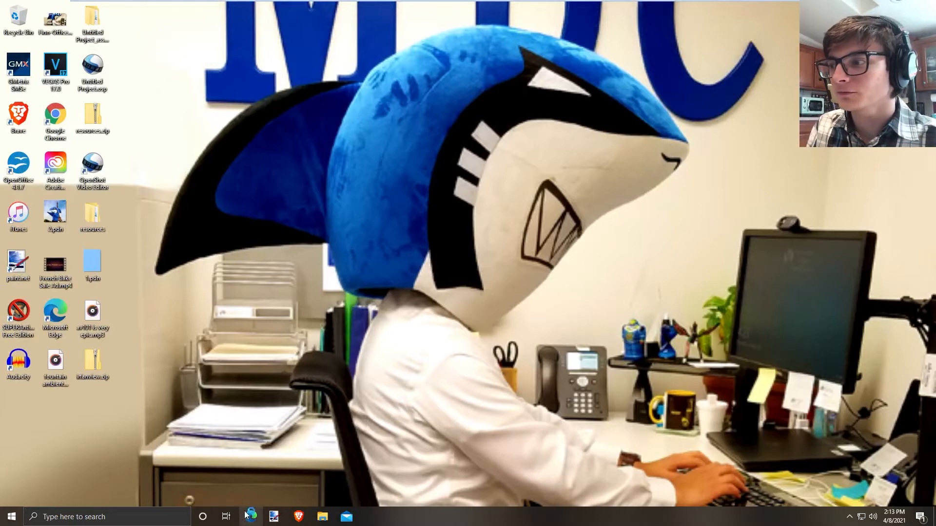
Search the web for "irfanview logo", view one of the logo images, and replace the results with a fresh browser tab
text(irfanview logo)
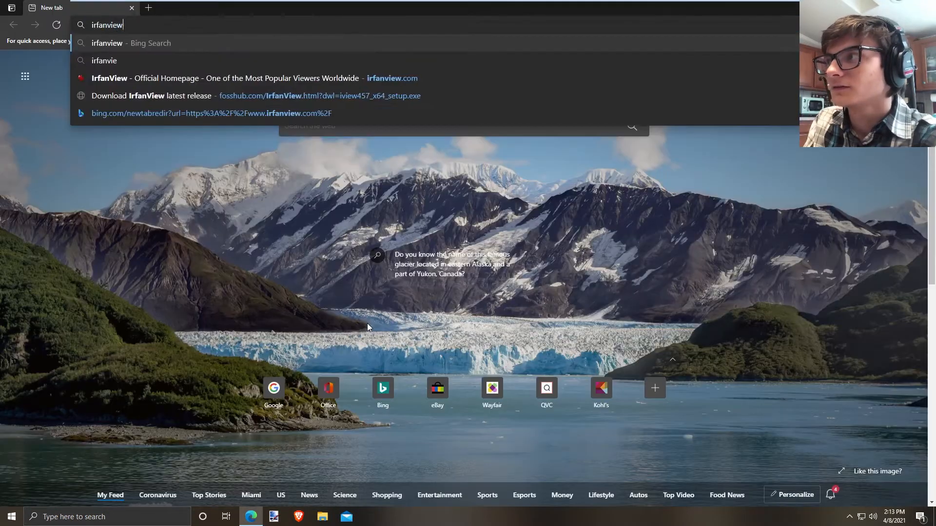
key(Return)
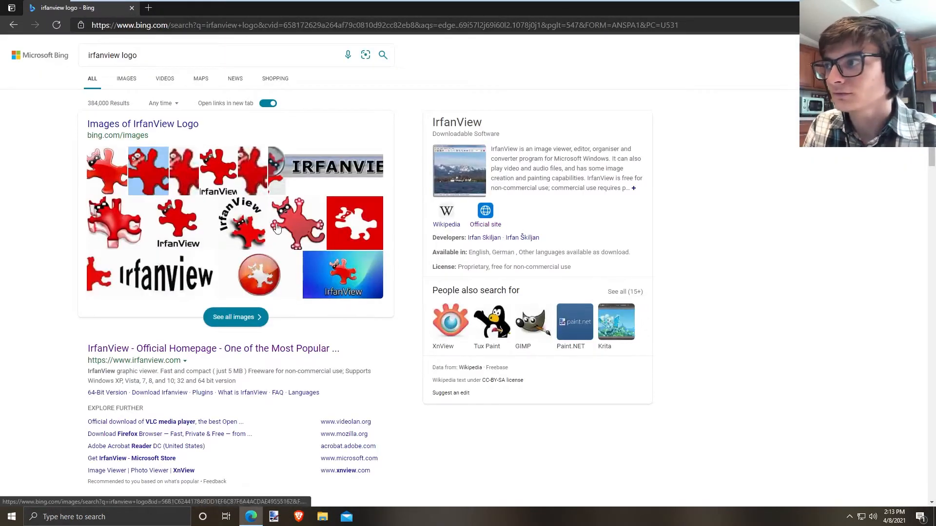
click(129, 84)
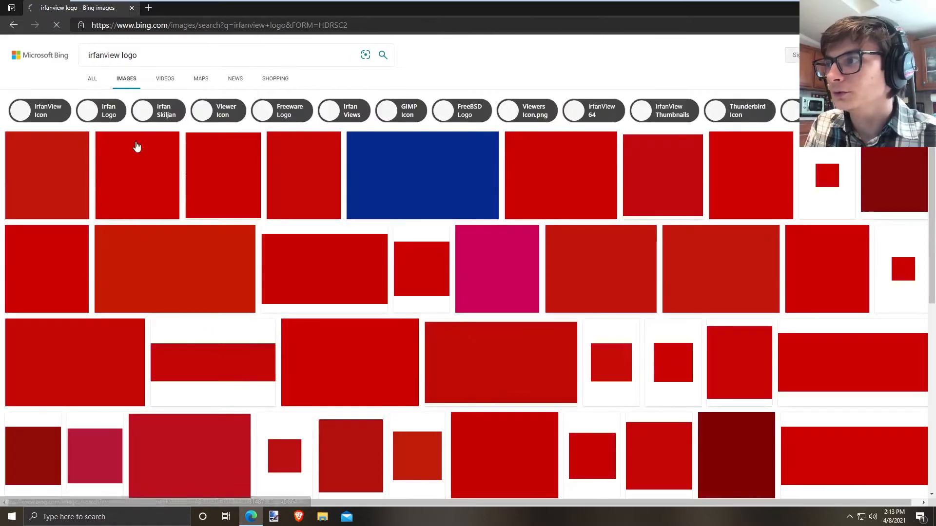
click(363, 249)
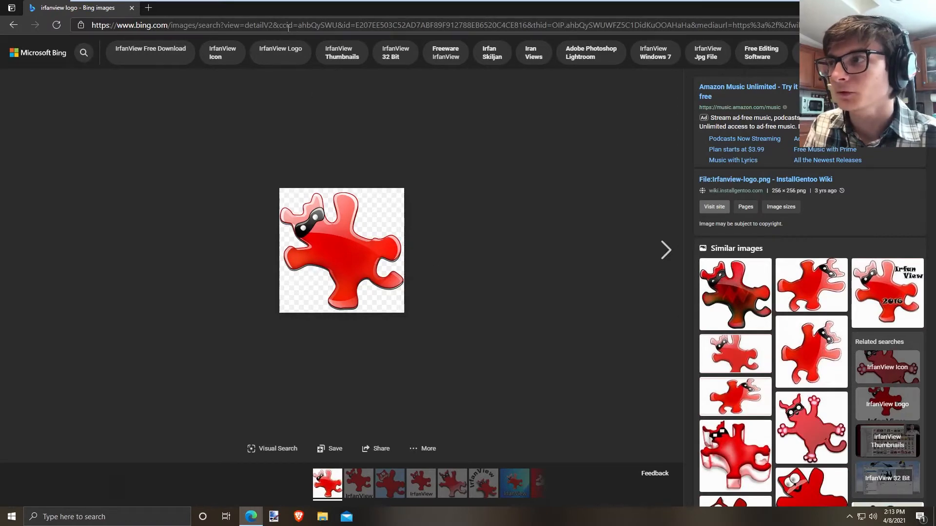
click(149, 7)
click(131, 8)
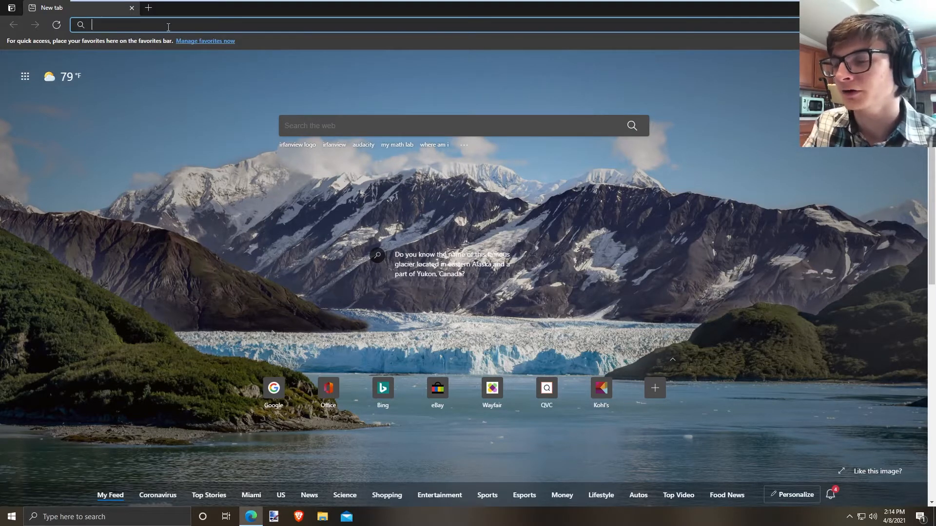
Search the web for "irfanview" and open the official IrfanView homepage
text(irfanview)
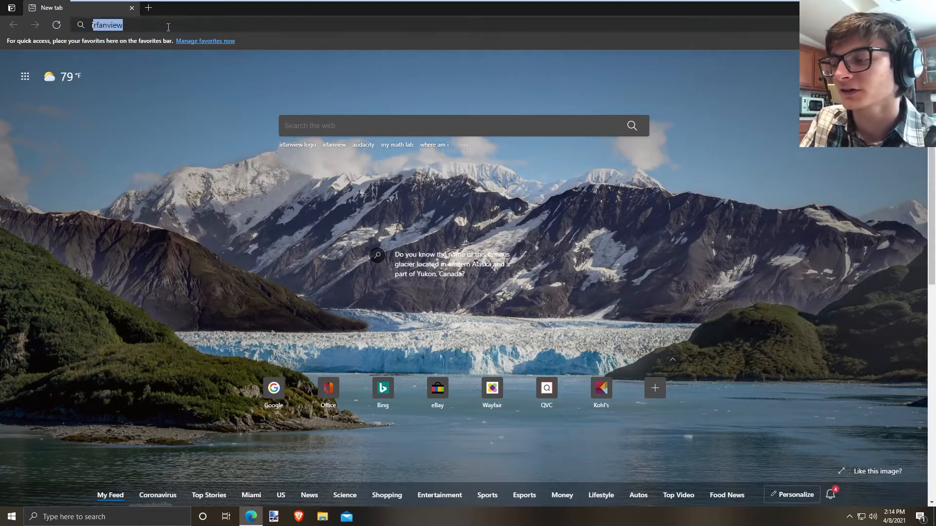
key(Return)
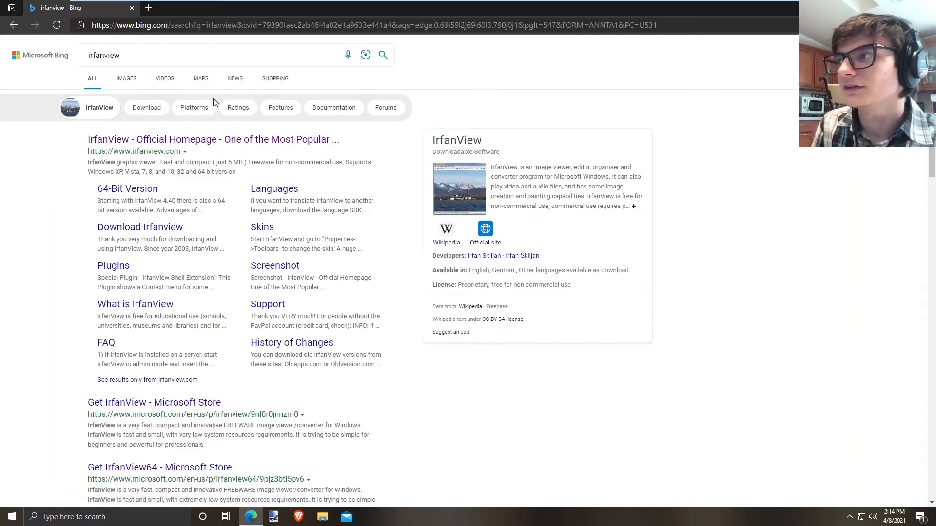
click(215, 142)
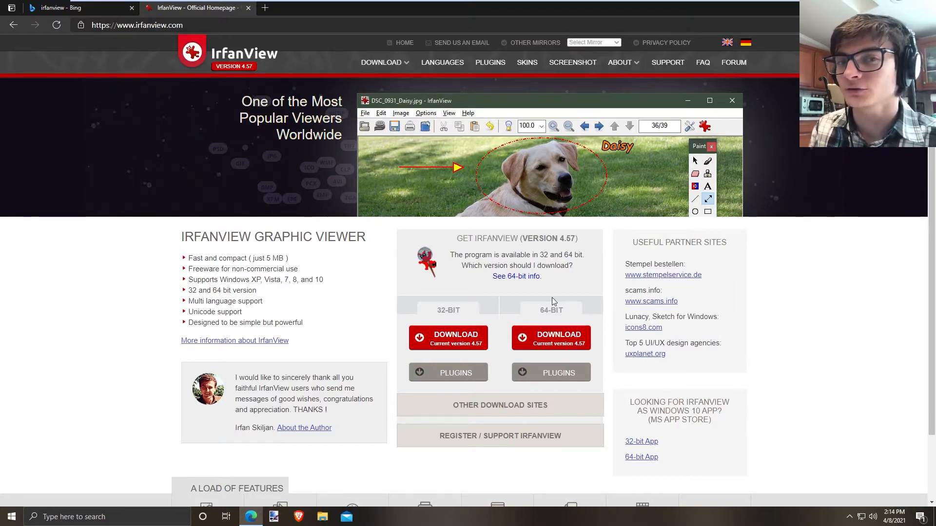
Look up the computer's system type in the properties of This PC, closing the System window when done
key(super)
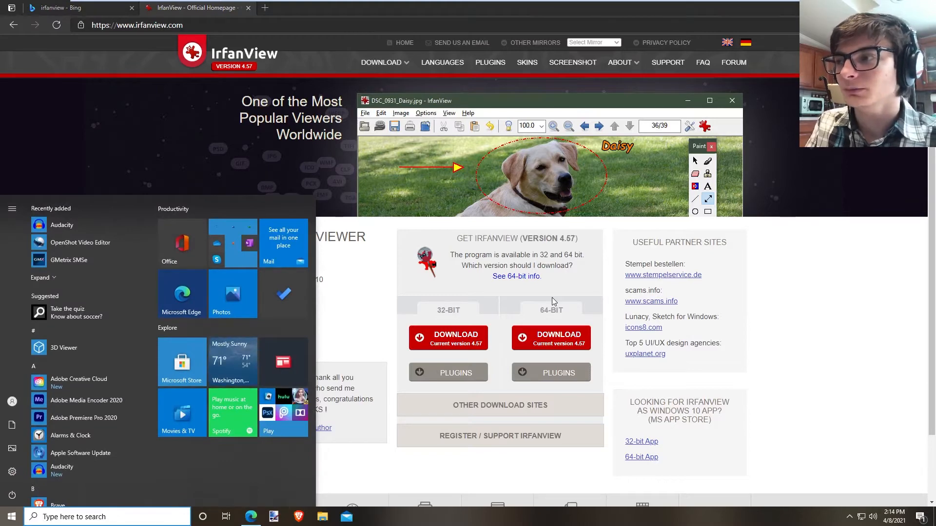
text(this)
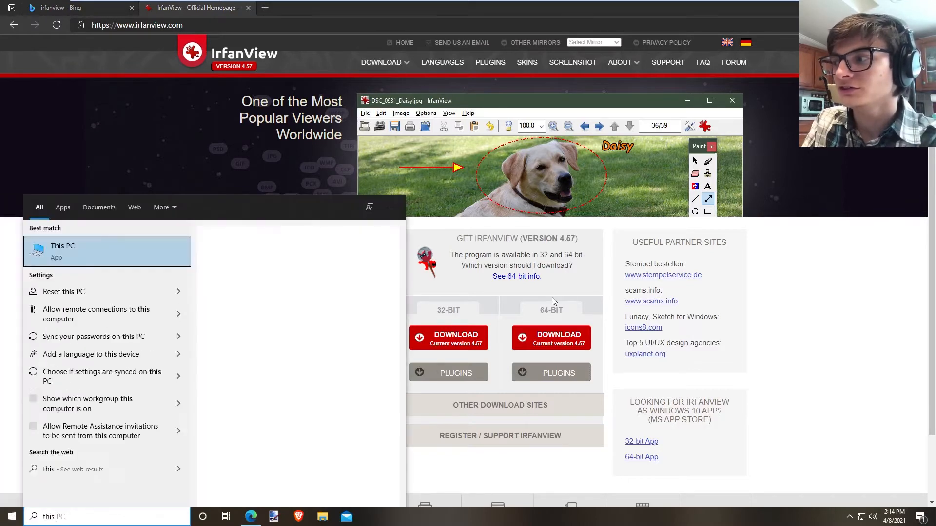
text( pc)
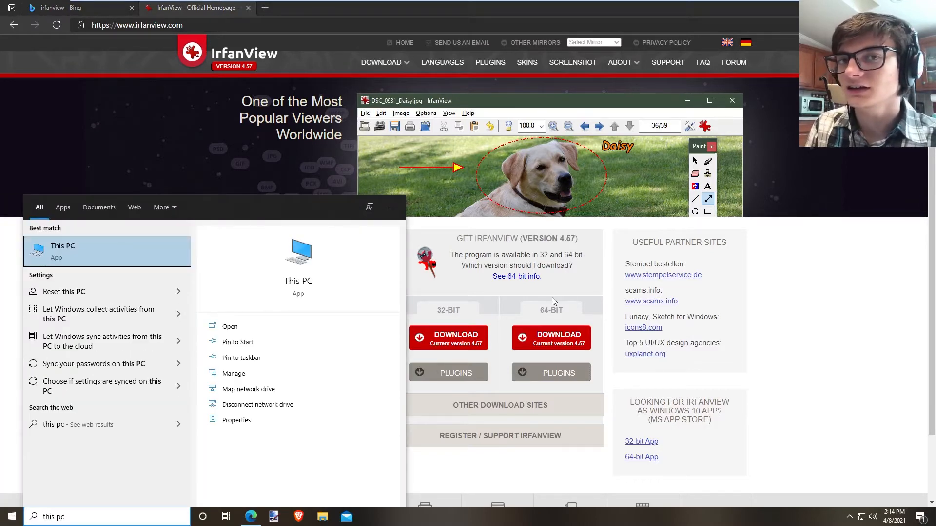
click(237, 420)
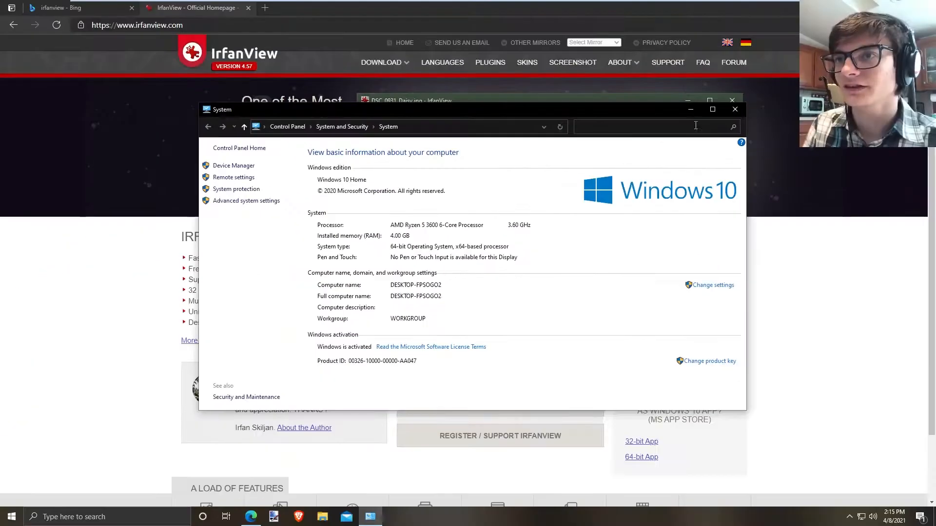
click(736, 116)
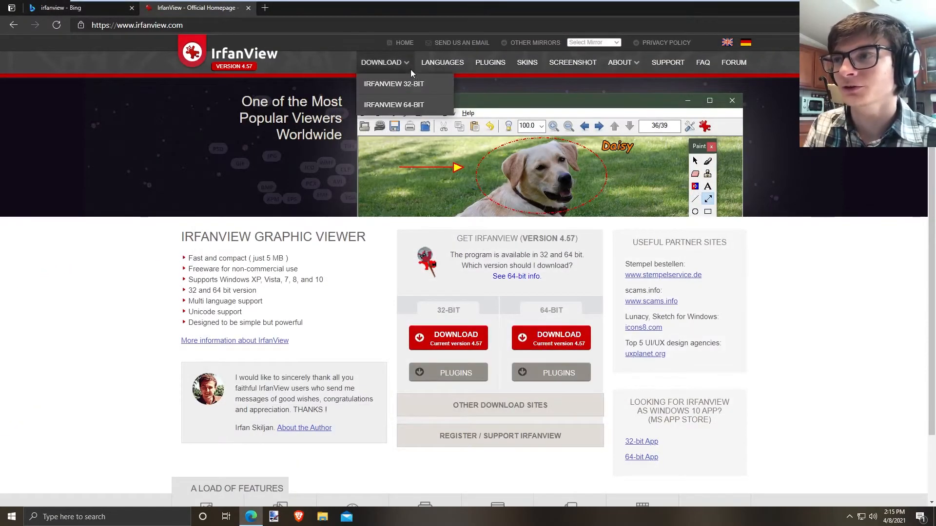
Download the 64-bit IrfanView 4.57 installer from the official homepage
scroll(467, 398, down, 2)
scroll(467, 398, up, 2)
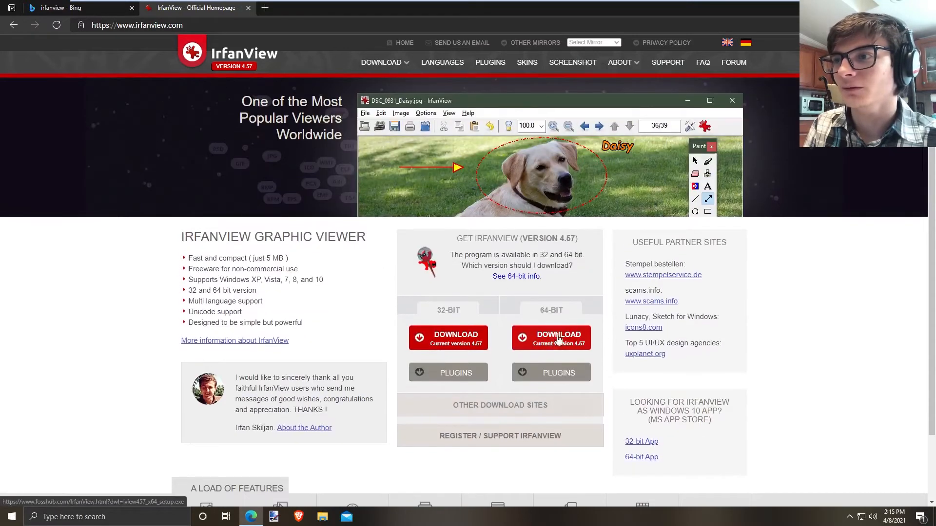
click(569, 336)
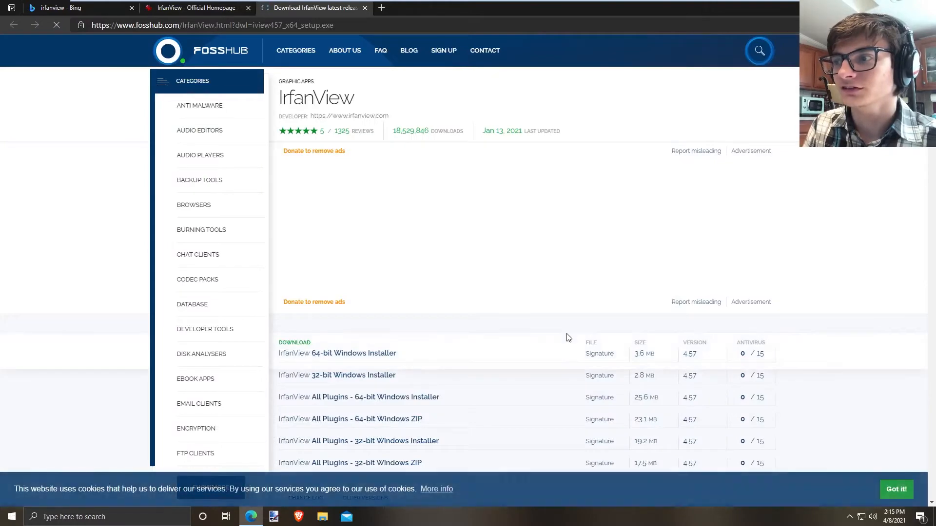
scroll(569, 339, down, 4)
scroll(568, 341, up, 7)
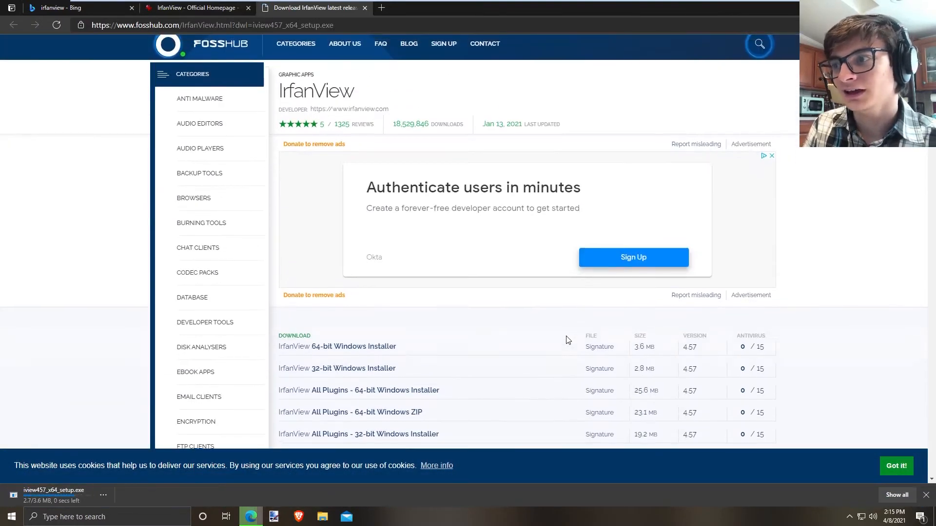
scroll(568, 341, up, 1)
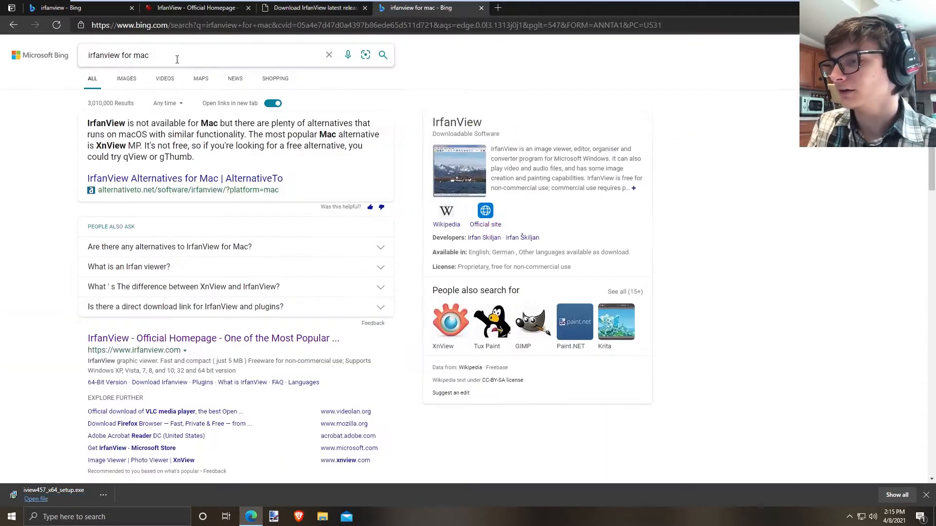
Search the web for "irfanview for linux" in place of the Mac query, then close that results page
double_click(177, 59)
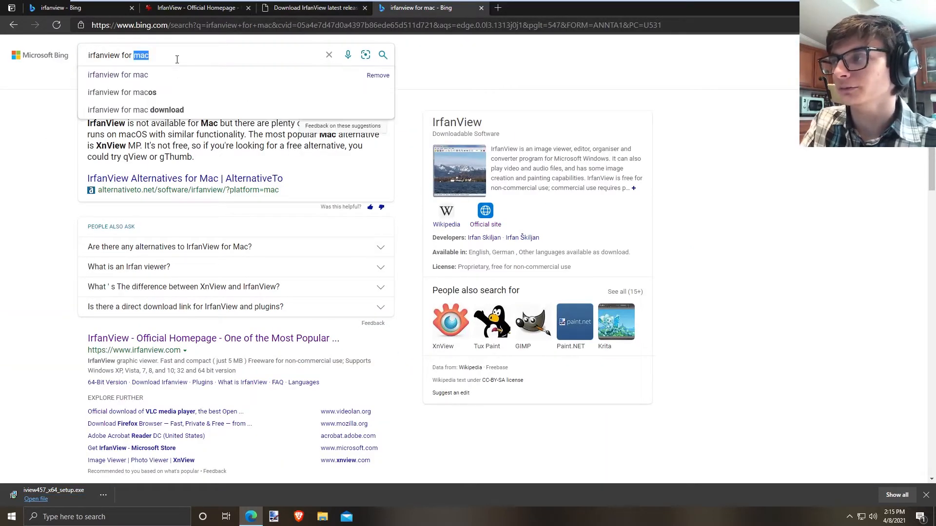
text(linux)
key(Return)
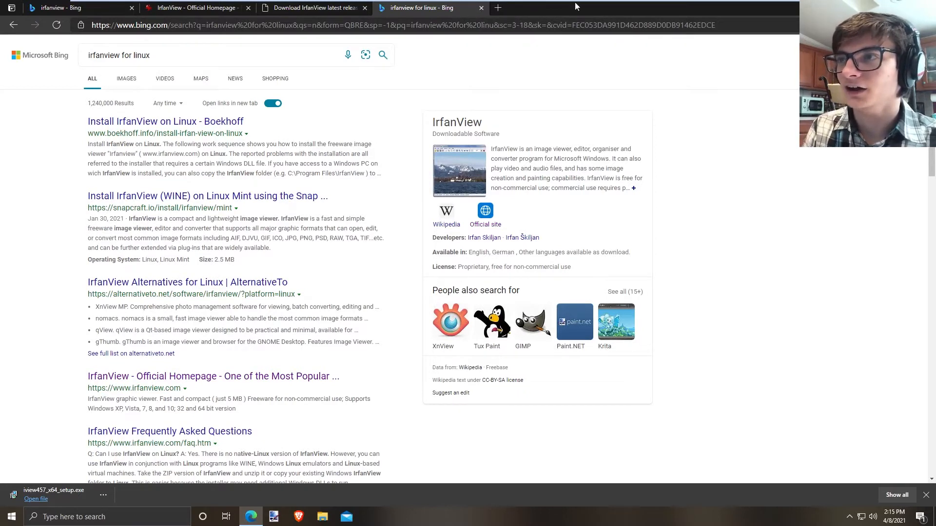
click(481, 8)
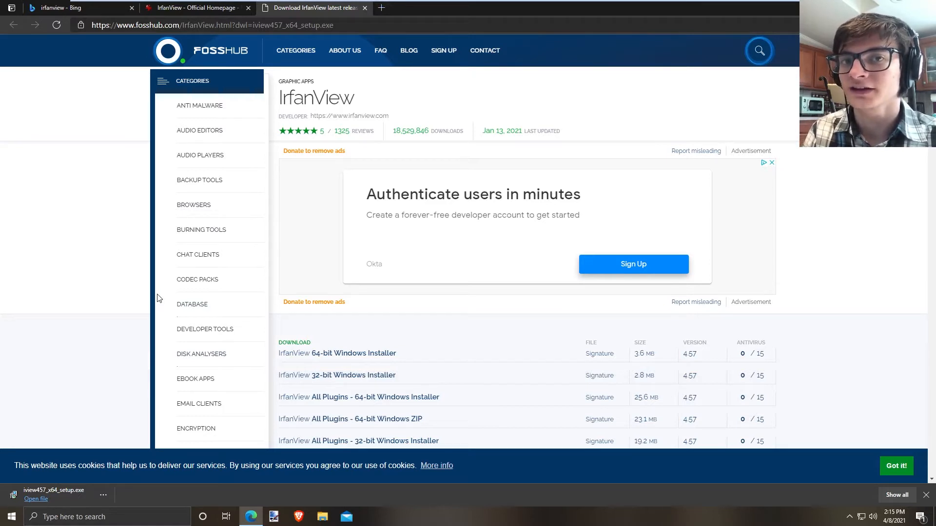
Run iview457_x64_setup.exe with permission granted, turn off both desktop shortcuts, and continue to the file association options
click(30, 497)
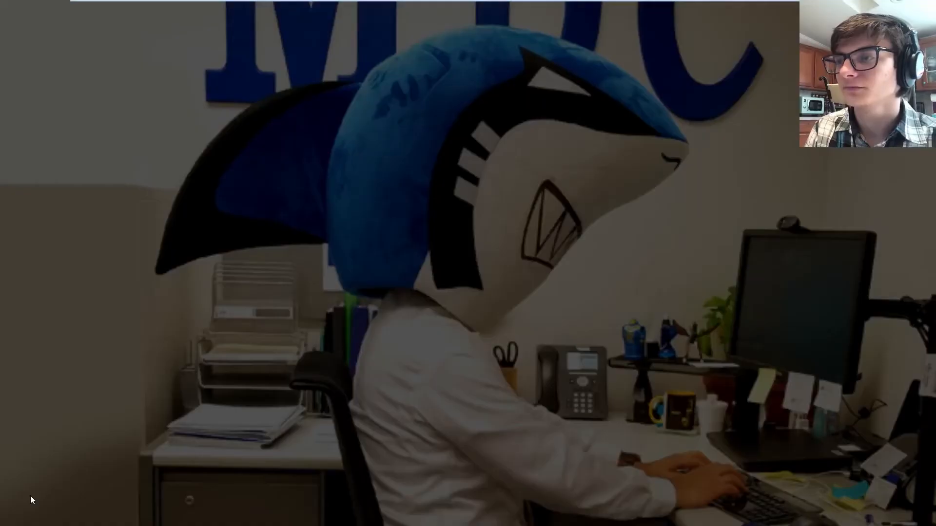
click(452, 318)
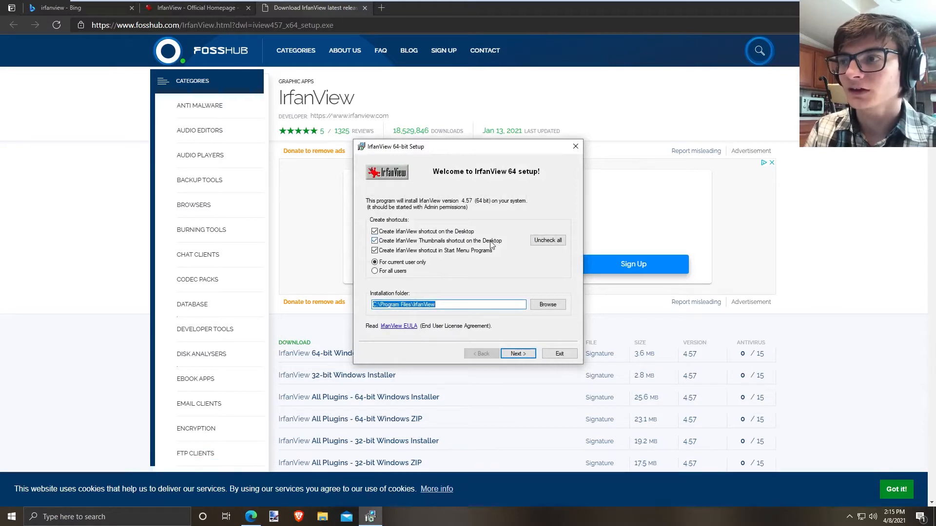
click(422, 245)
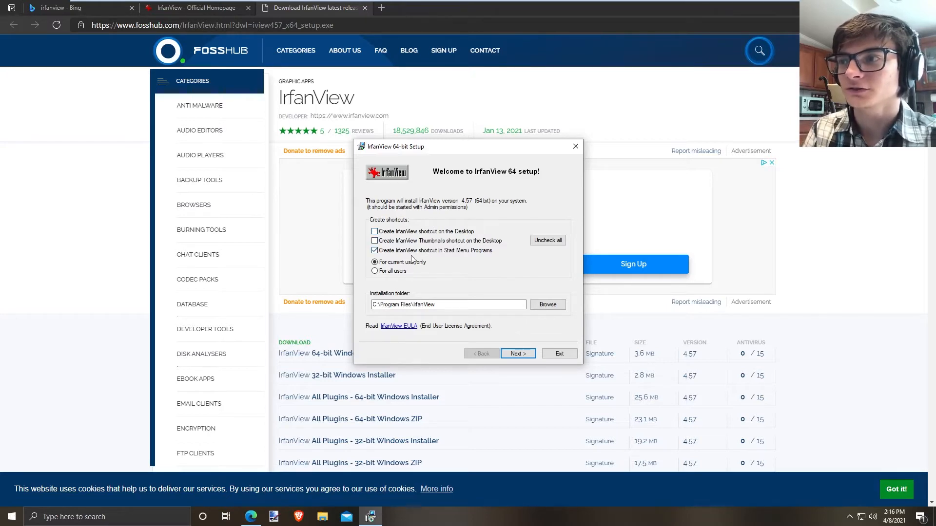
click(518, 355)
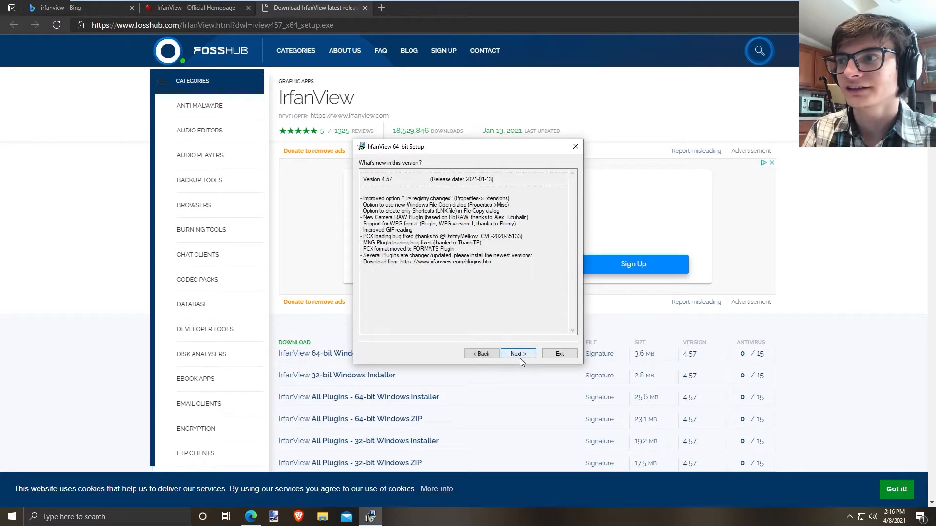
click(519, 358)
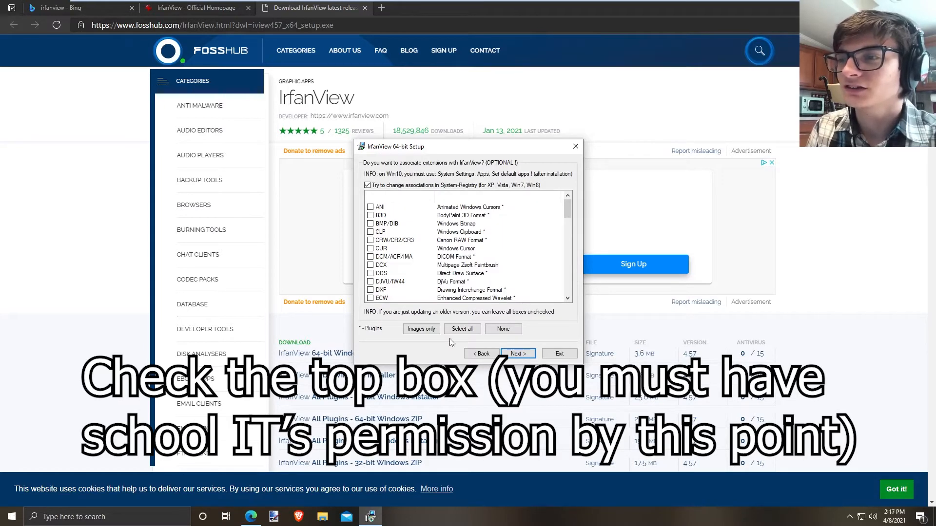
Associate image extensions only, confirm the association change, and complete the installation with Start IrfanView enabled
click(421, 329)
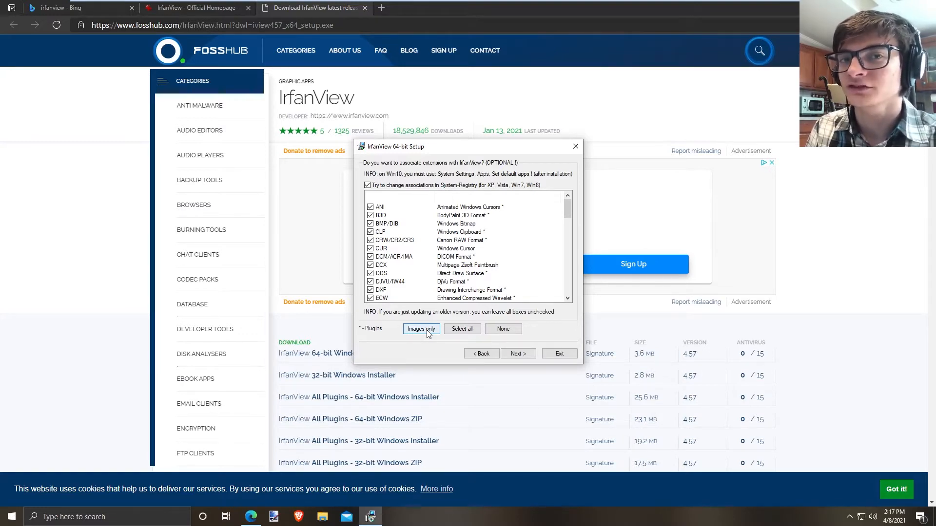
click(518, 354)
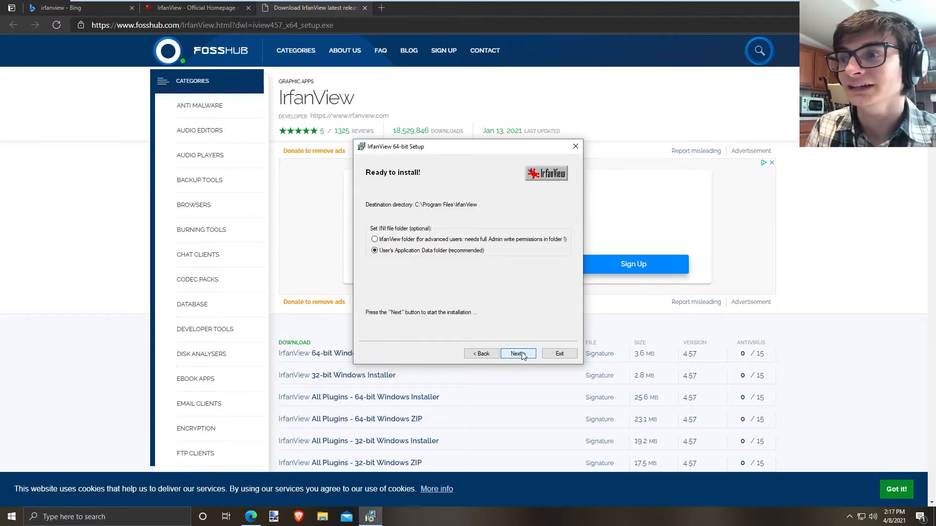
click(521, 354)
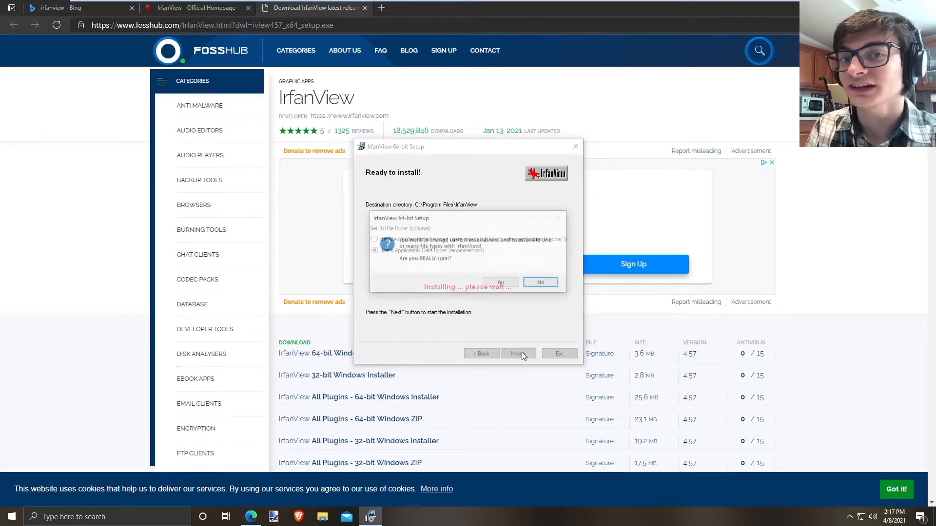
click(502, 283)
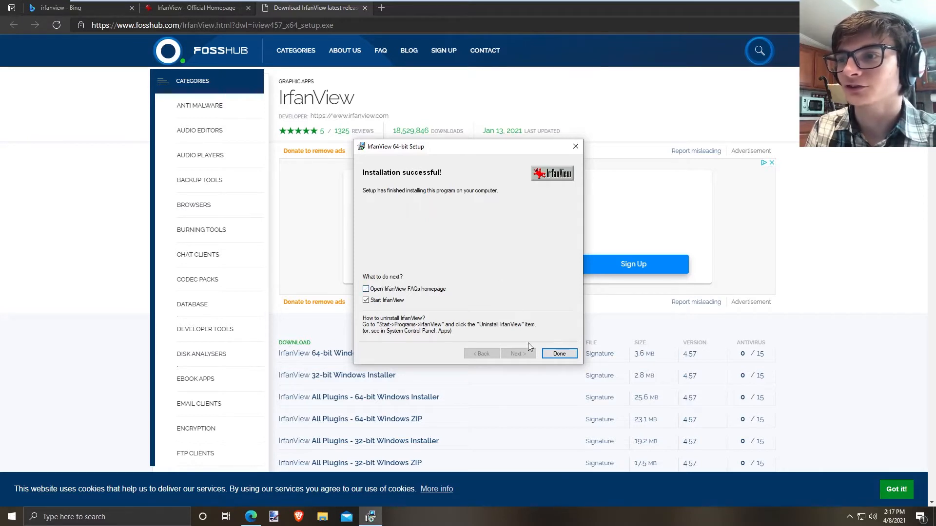
click(560, 354)
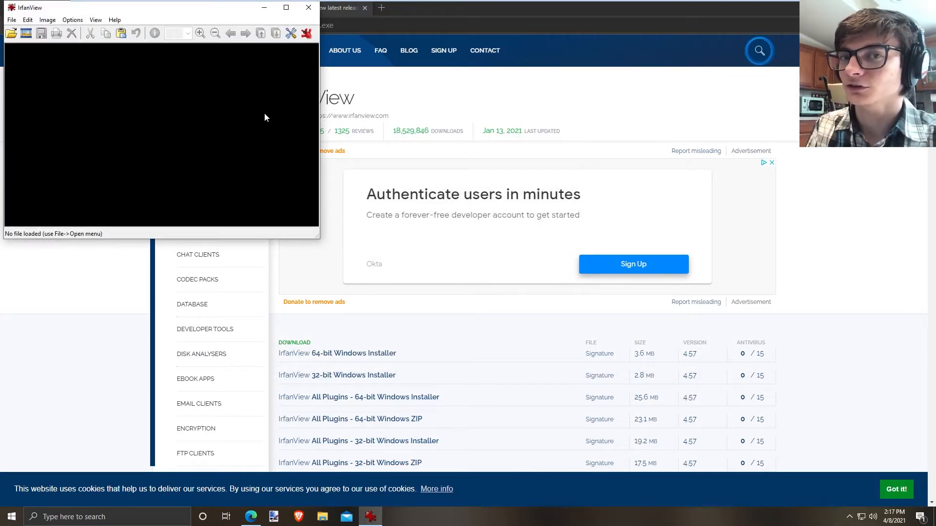
Minimize the IrfanView and browser windows and extract irfanview.zip on the desktop to the proposed irfanview folder
click(264, 7)
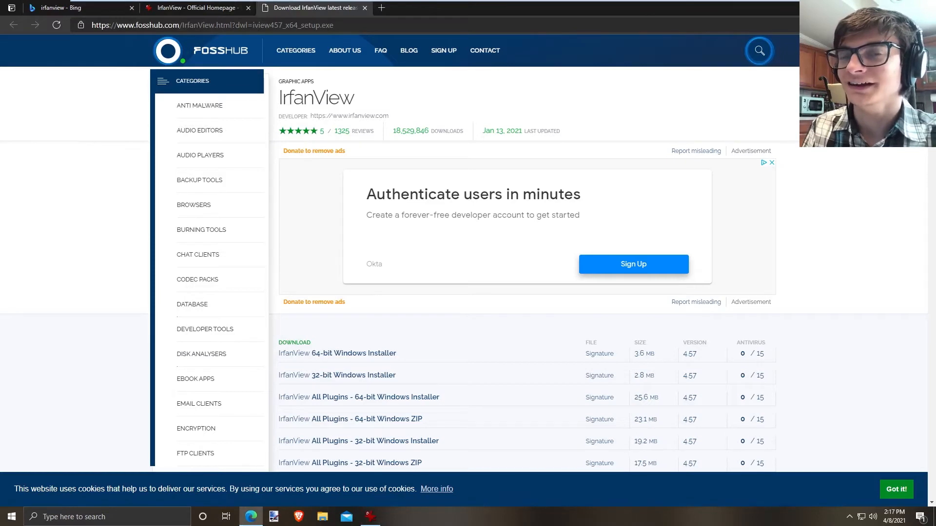
click(880, 7)
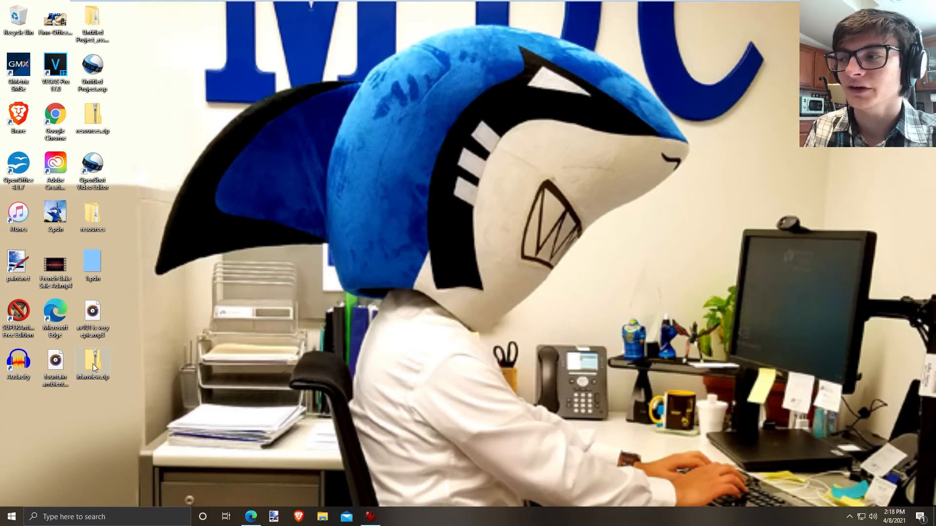
drag(93, 366, 106, 358)
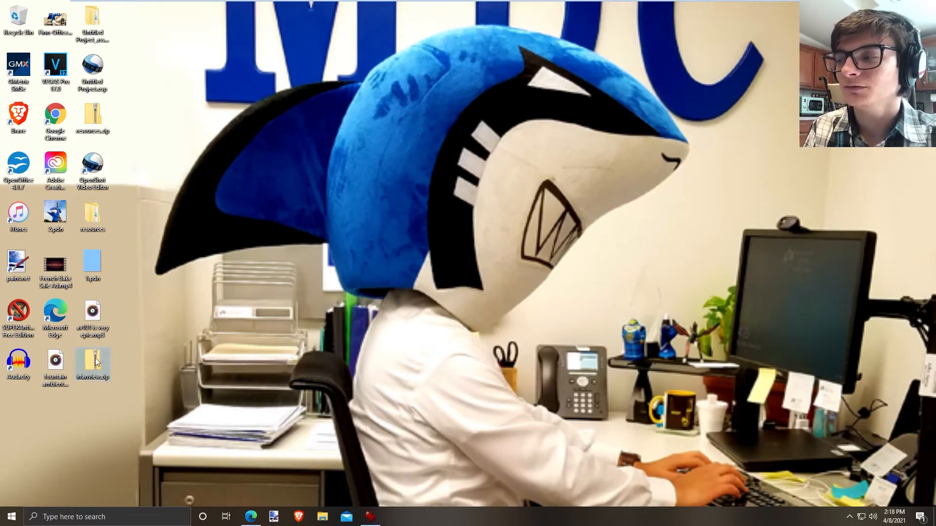
right_click(95, 357)
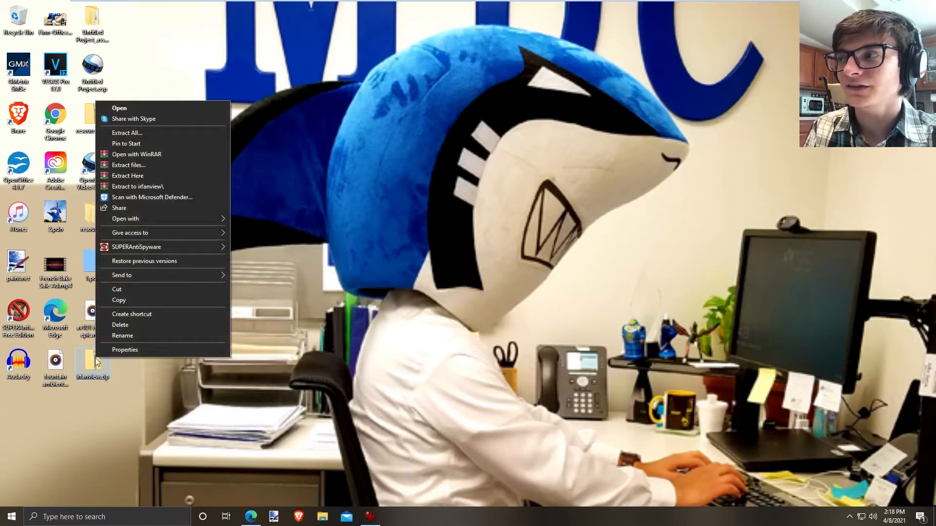
click(171, 131)
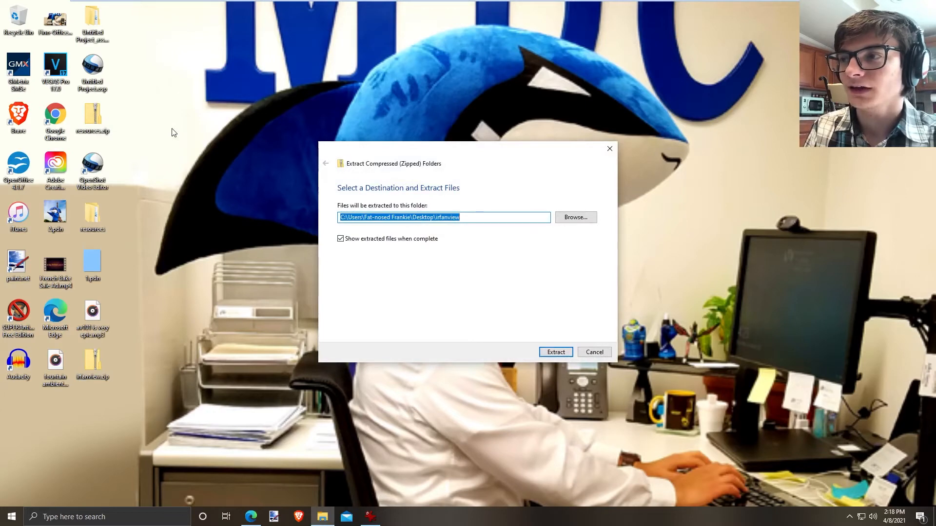
click(555, 351)
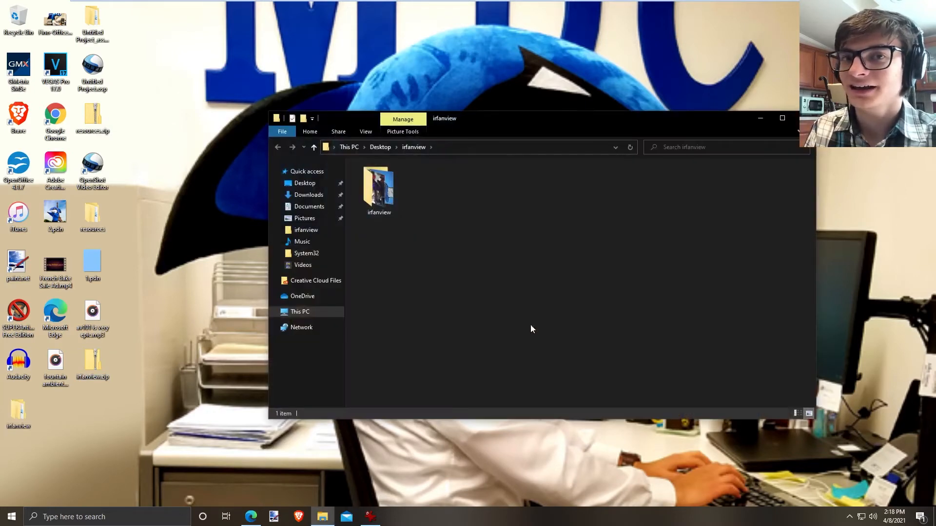
Open 1509025-NameTheShark-750x422.jpg from the nested irfanview folder, choosing IrfanView 64-bit as the app for .jpg files
double_click(393, 187)
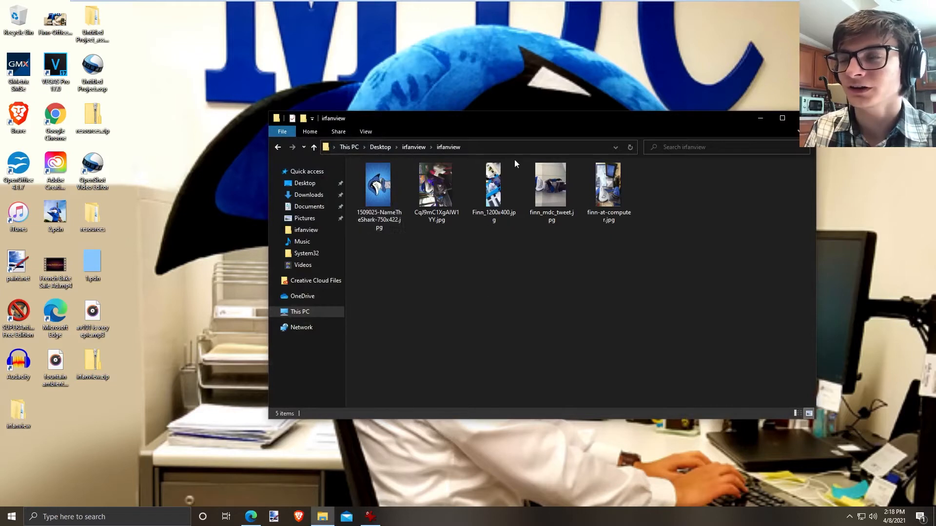
drag(516, 119, 456, 137)
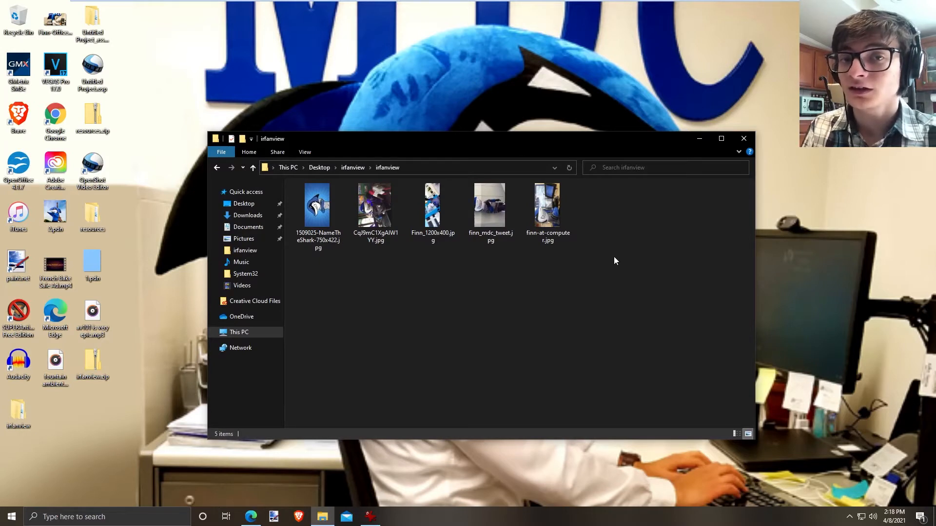
right_click(417, 294)
click(383, 296)
double_click(332, 214)
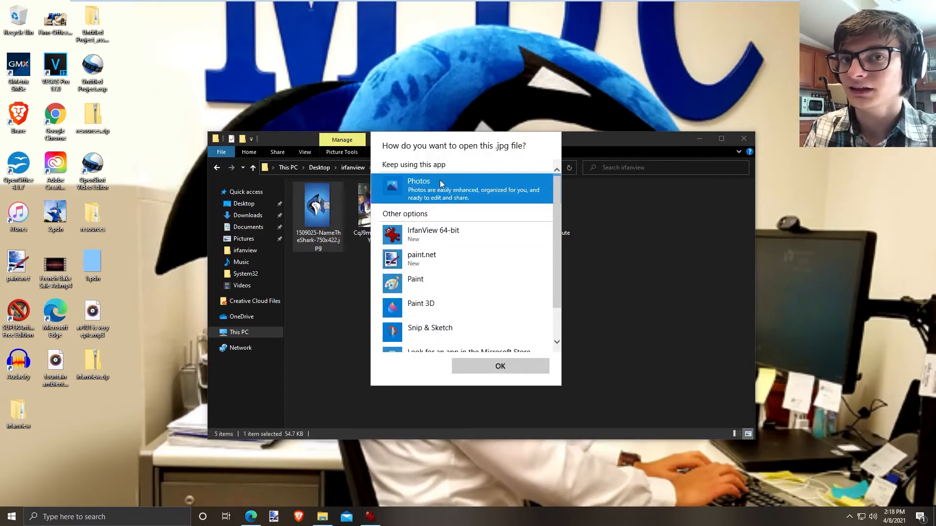
click(427, 234)
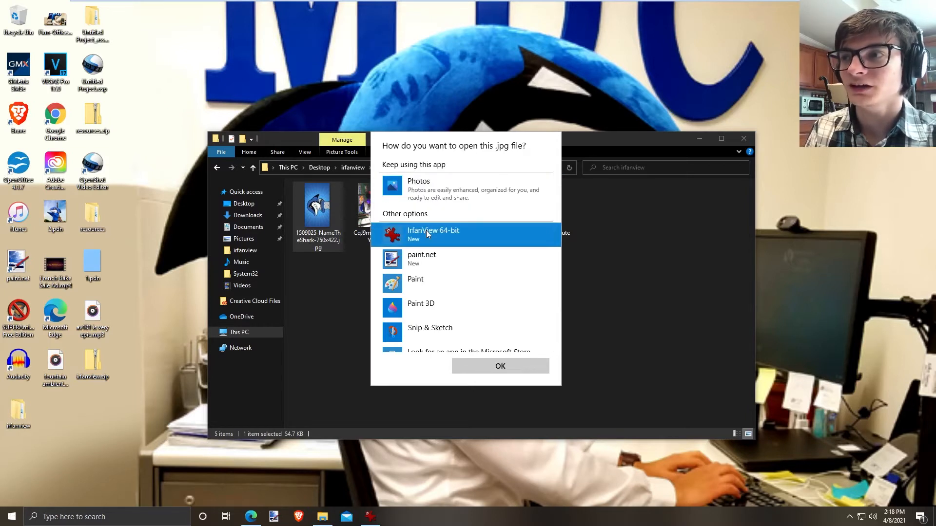
click(494, 365)
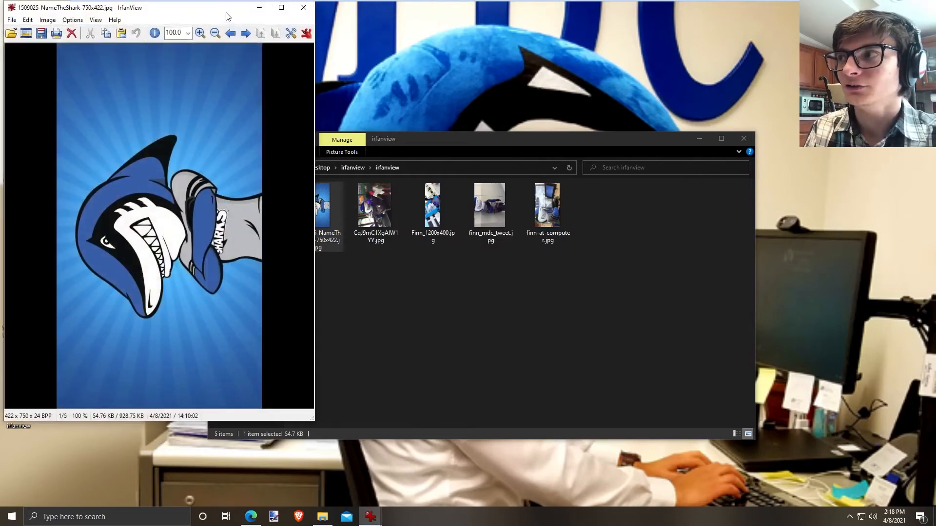
Page forward through the folder's images to finn-at-computer.jpg and decline to continue in another folder
drag(234, 18, 558, 63)
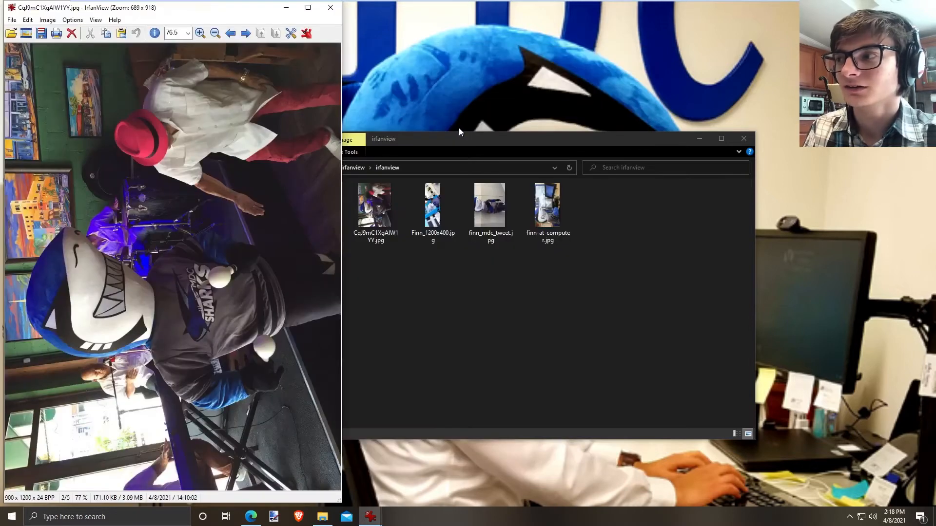
key(space)
key(space)
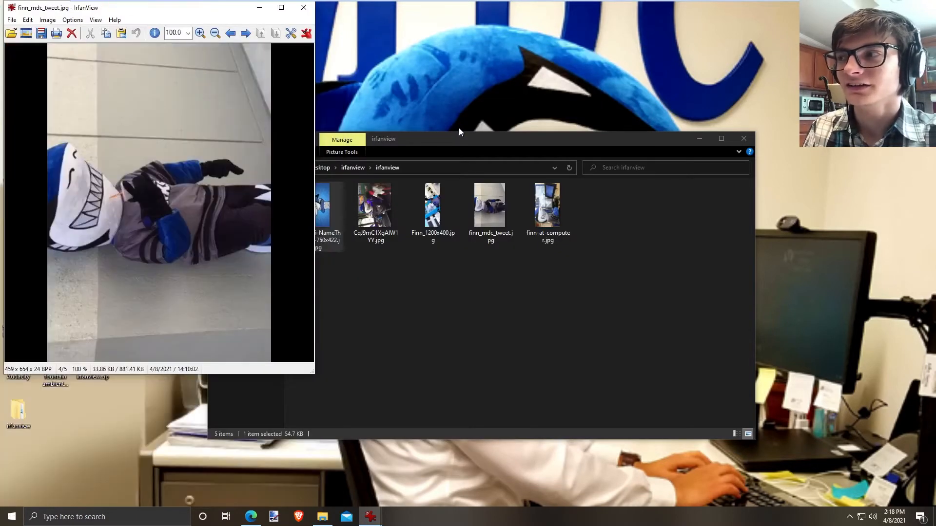
key(space)
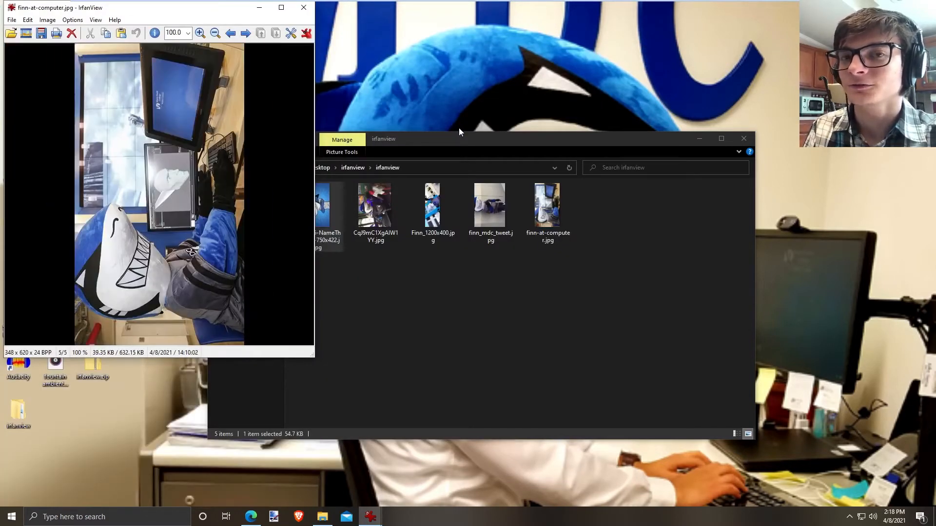
key(space)
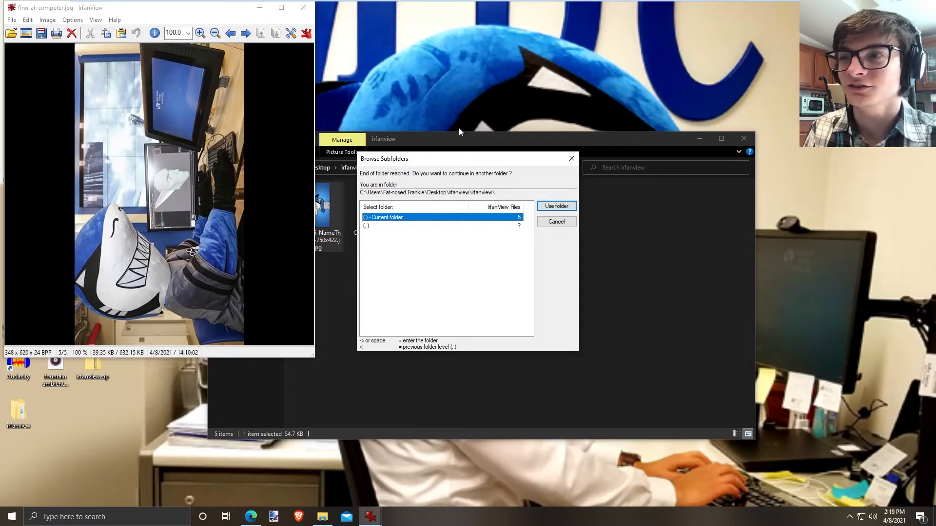
click(556, 222)
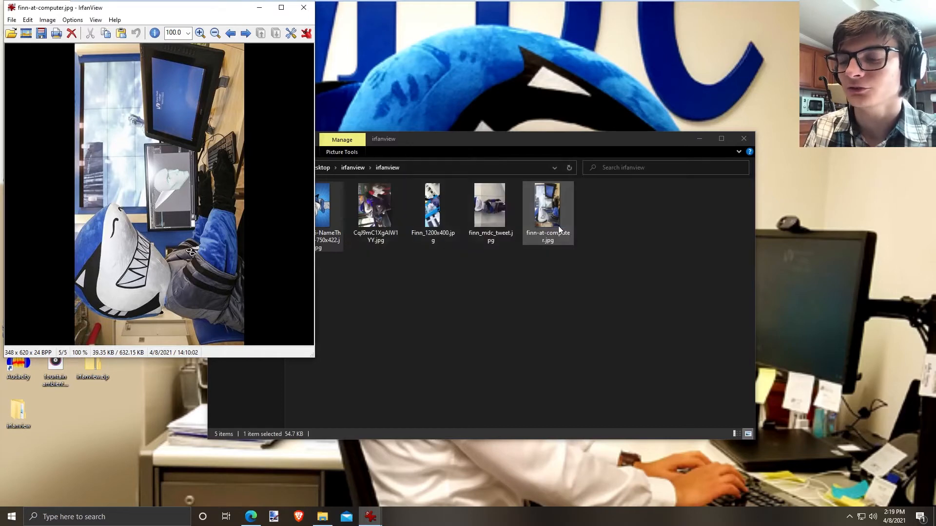
Page backward through the images to 1509025-NameTheShark-750x422.jpg and decline to browse another folder
key(BackSpace)
key(BackSpace)
key(BackSpace)
key(BackSpace)
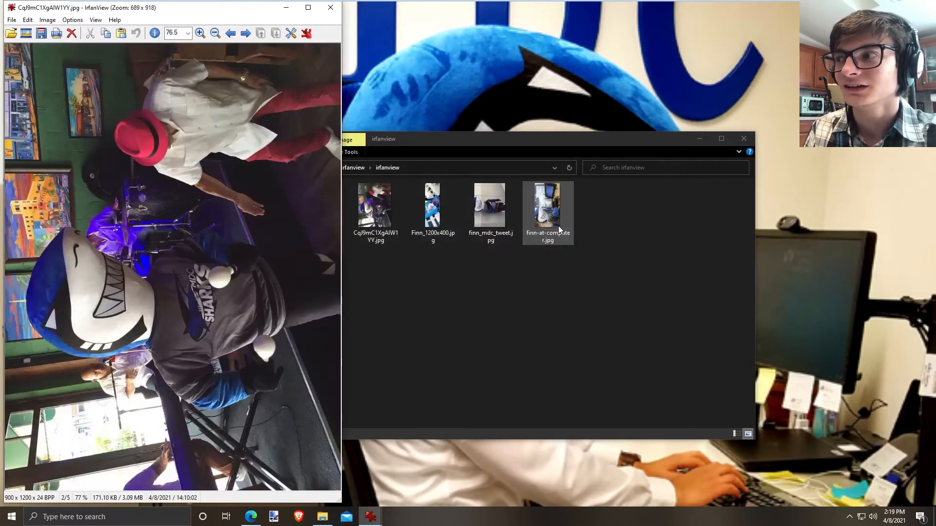
key(BackSpace)
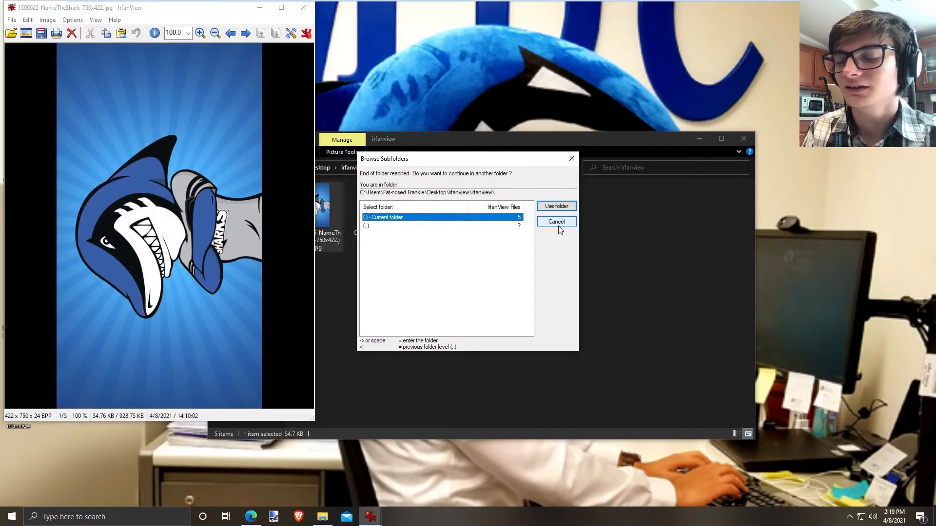
click(558, 227)
Page forward again to finn-at-computer.jpg and minimize the File Explorer window behind the viewer
key(space)
key(space)
key(space)
key(space)
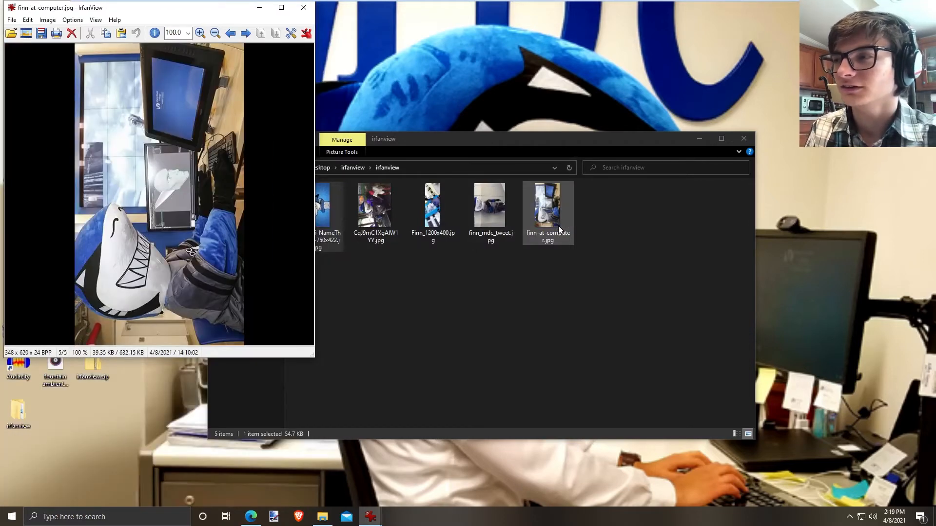
click(697, 135)
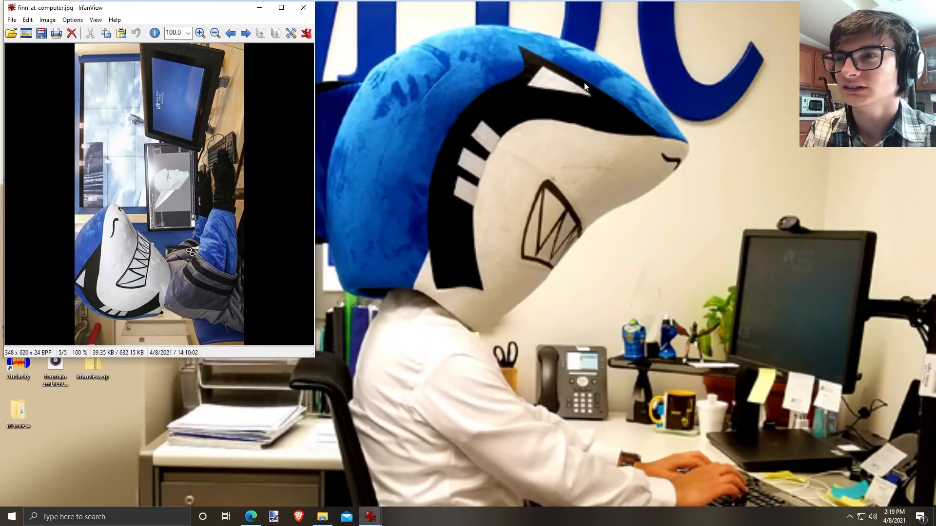
Move the viewer window and browse through the images until 1509025-NameTheShark-750x422.jpg is displayed
drag(210, 13, 516, 57)
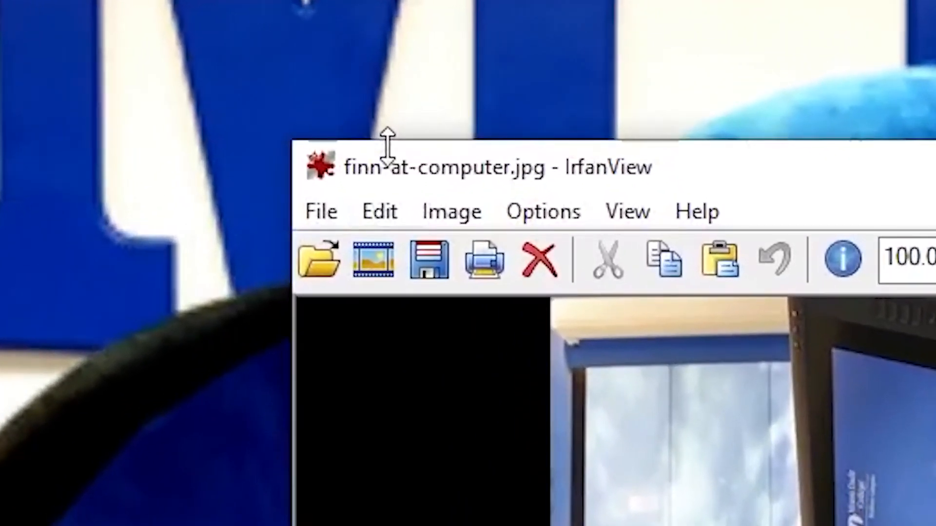
key(Right)
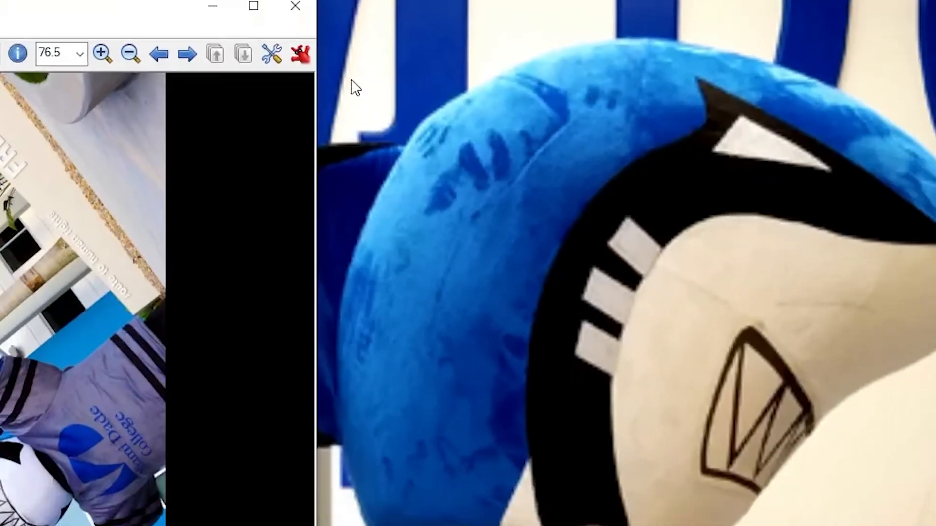
key(Right)
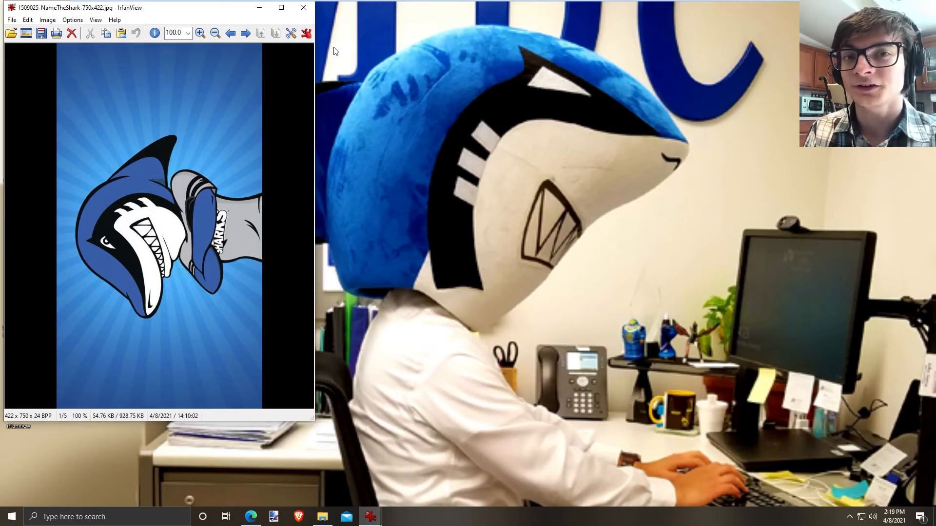
Open Batch Conversion/Rename and move its window clear of the displayed image
click(16, 21)
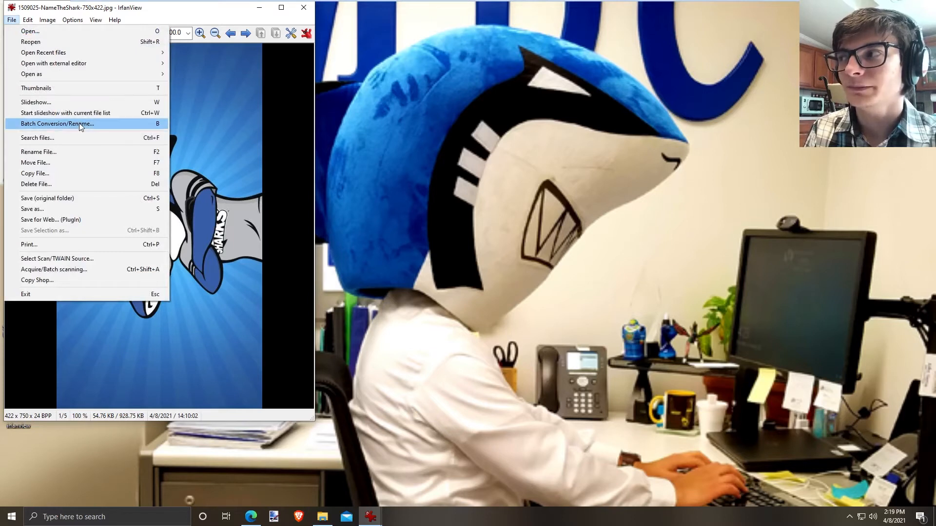
click(108, 124)
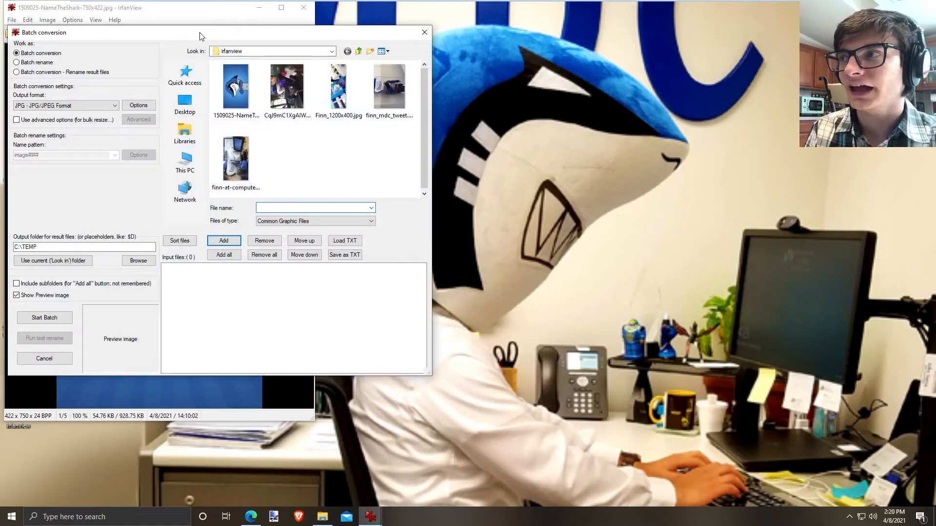
drag(202, 36, 475, 91)
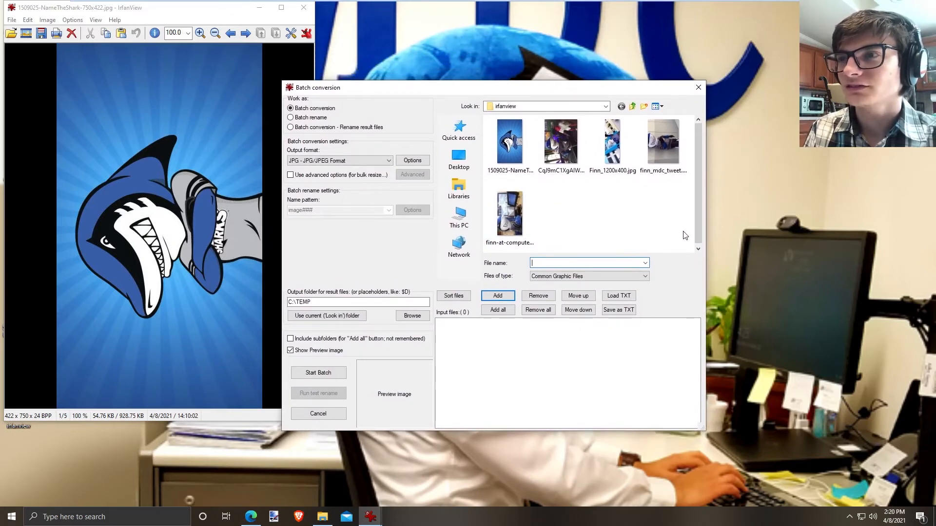
Add all images from the nested irfanview folder on the Desktop to the batch conversion's input files
click(461, 164)
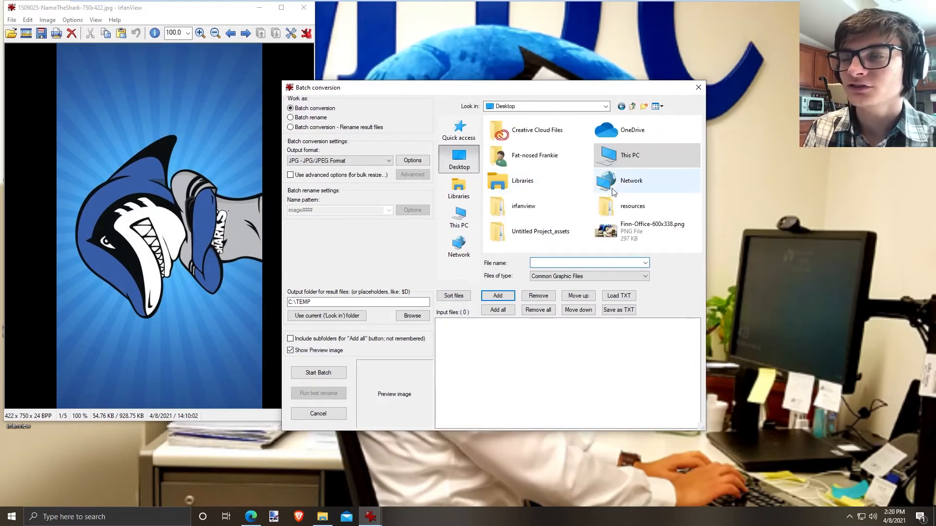
double_click(545, 208)
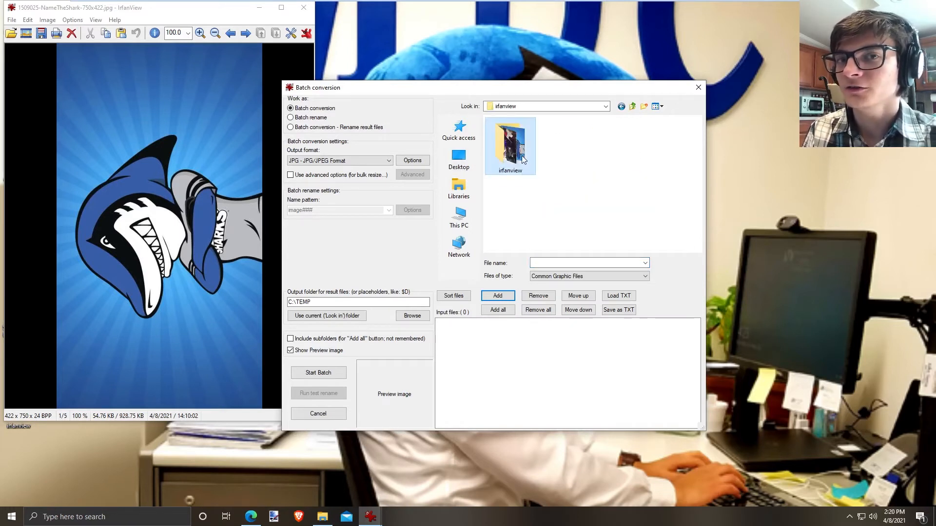
drag(687, 217, 476, 112)
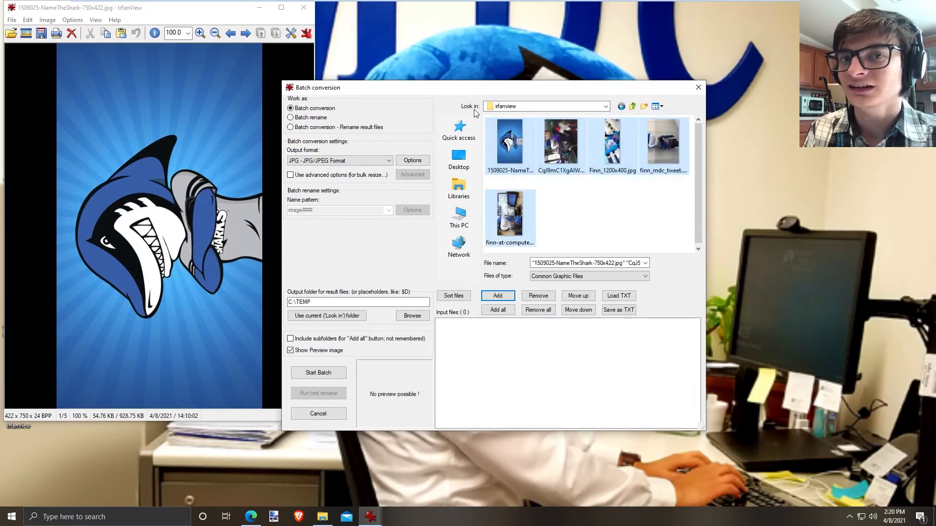
click(636, 237)
key(ctrl+a)
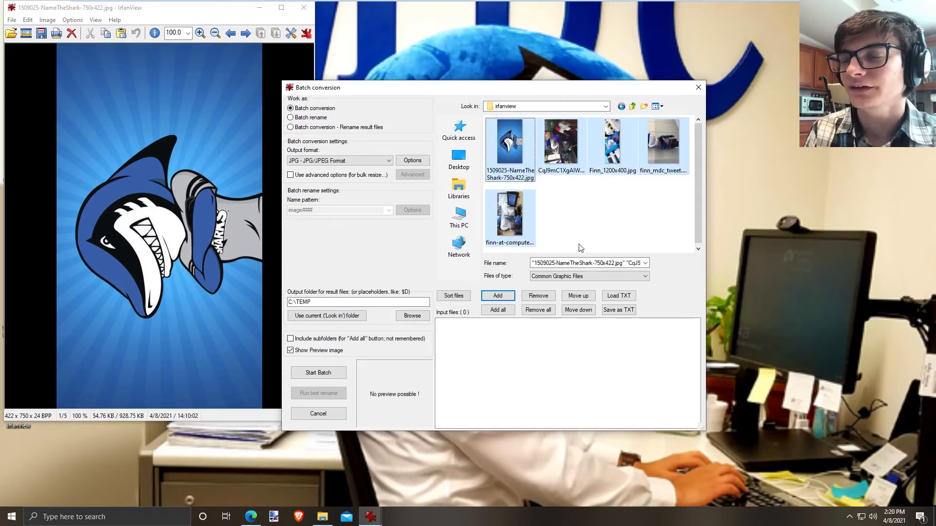
click(513, 312)
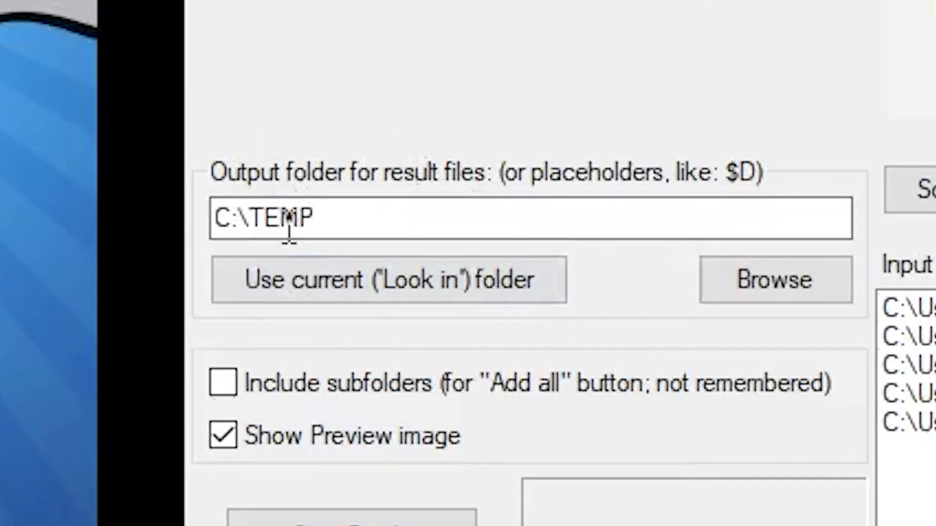
Set the batch conversion's output folder to the Desktop
drag(315, 216, 254, 234)
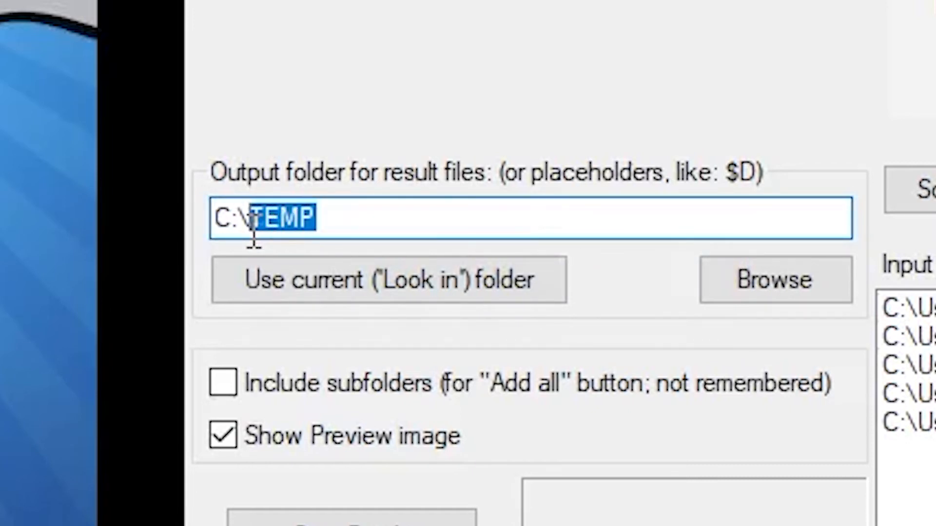
click(540, 221)
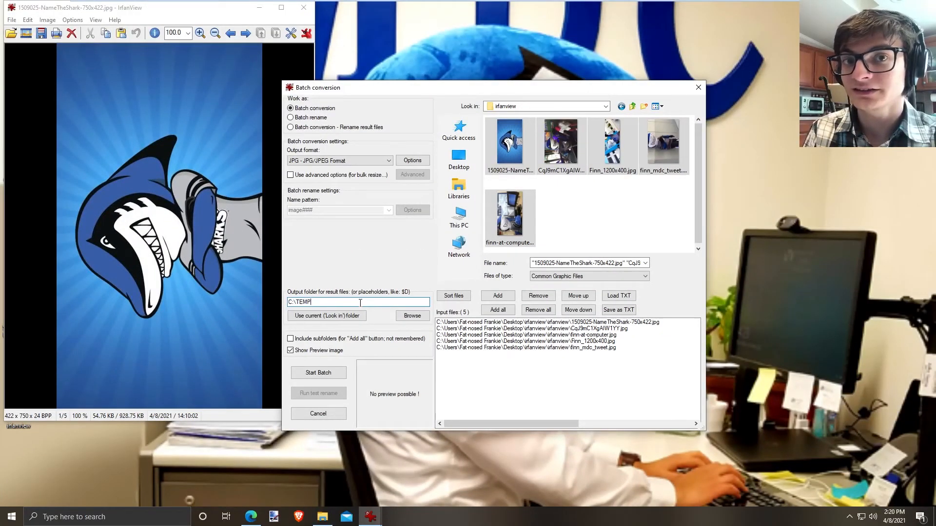
click(408, 317)
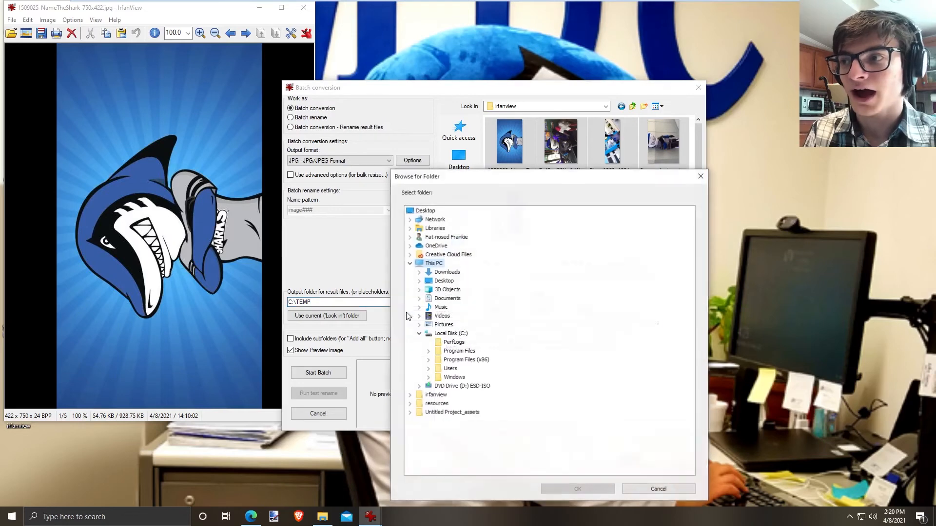
click(444, 281)
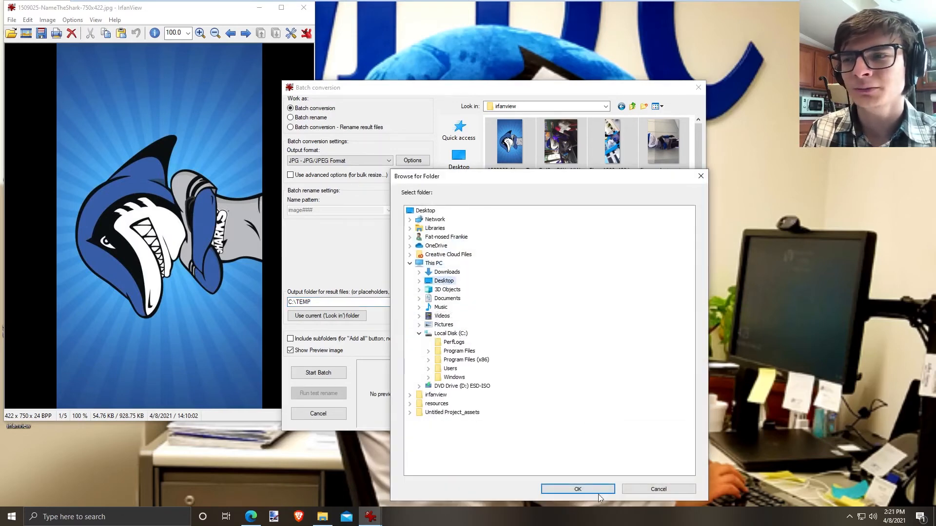
click(596, 489)
Reopen the output folder selection and create a new Desktop folder named CONVERTED PICTURES
click(412, 318)
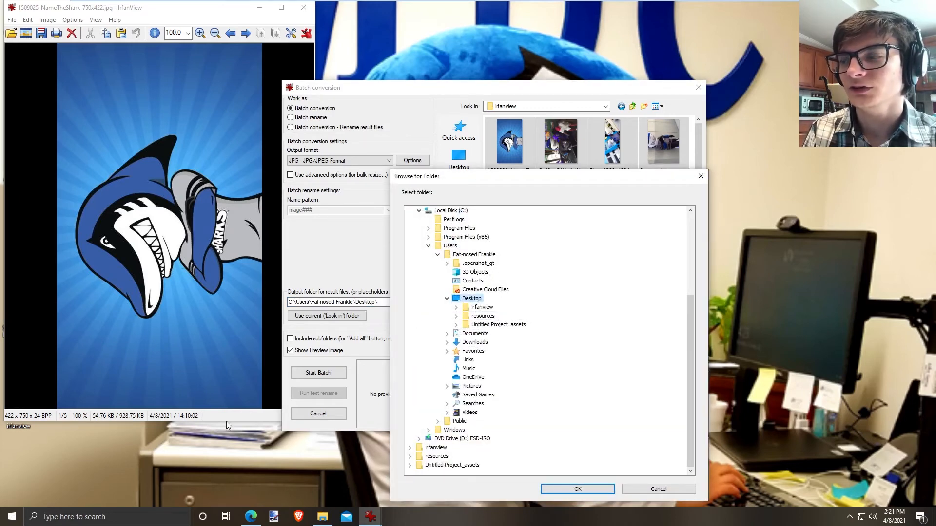
right_click(173, 451)
mouse_move(209, 418)
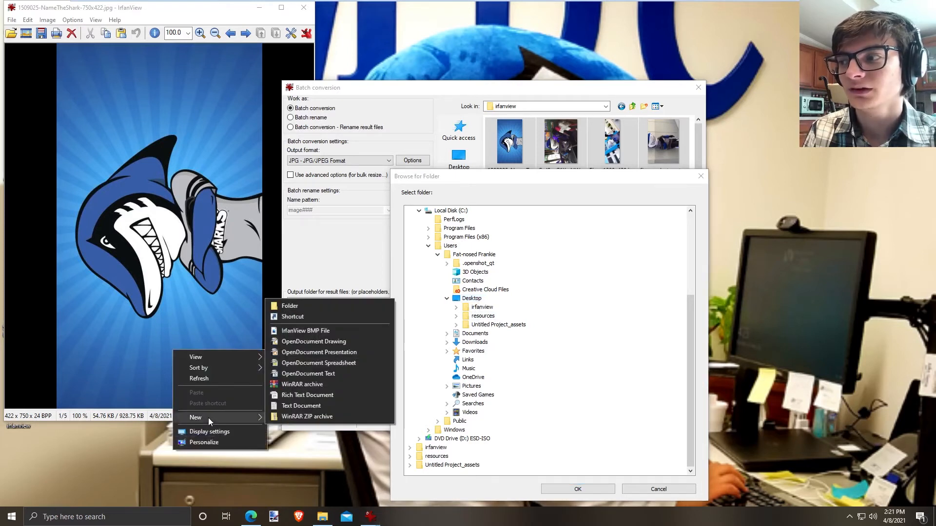
click(328, 305)
text(CONVERTED PICTURES)
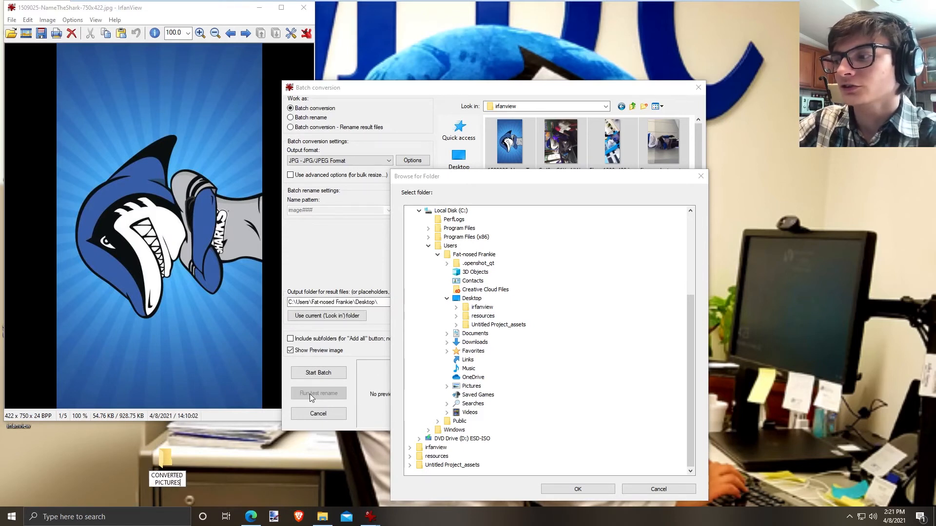
key(Return)
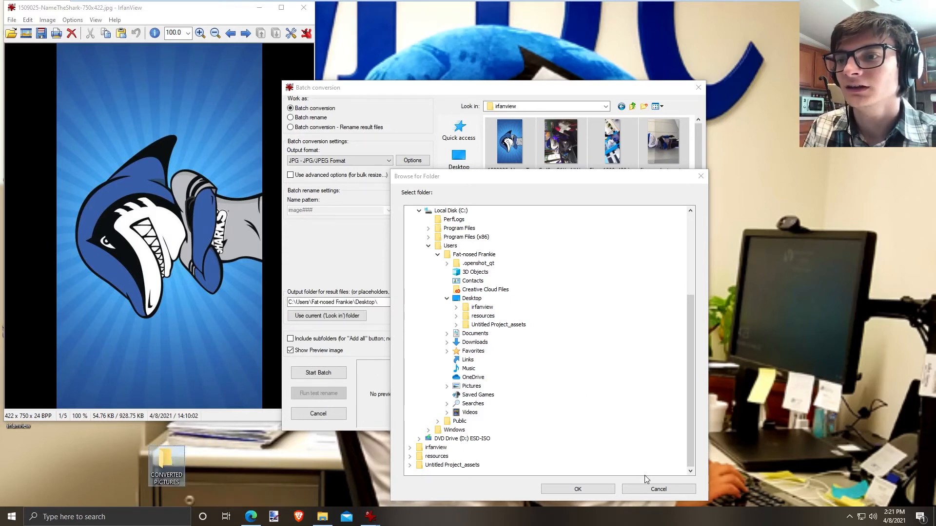
Refresh the output folder selection and choose the Desktop's CONVERTED PICTURES folder for the result files
click(471, 298)
click(447, 299)
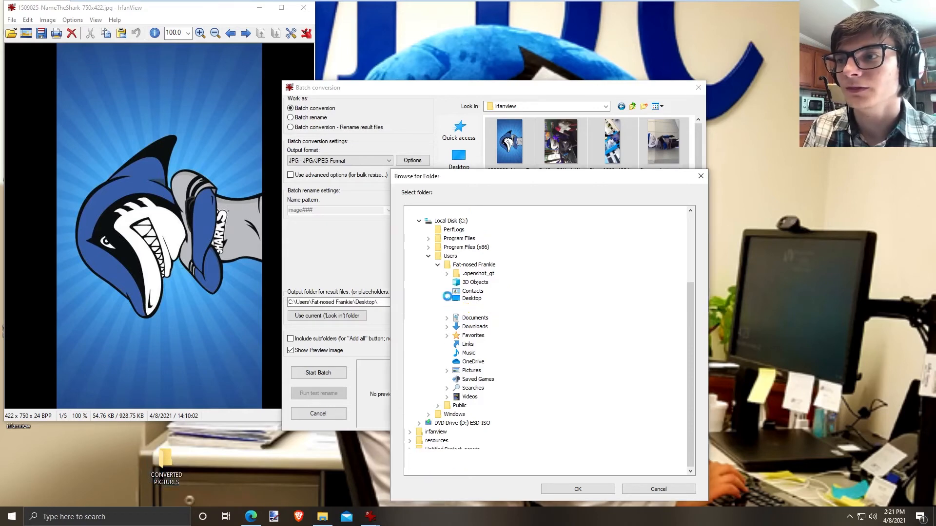
click(447, 324)
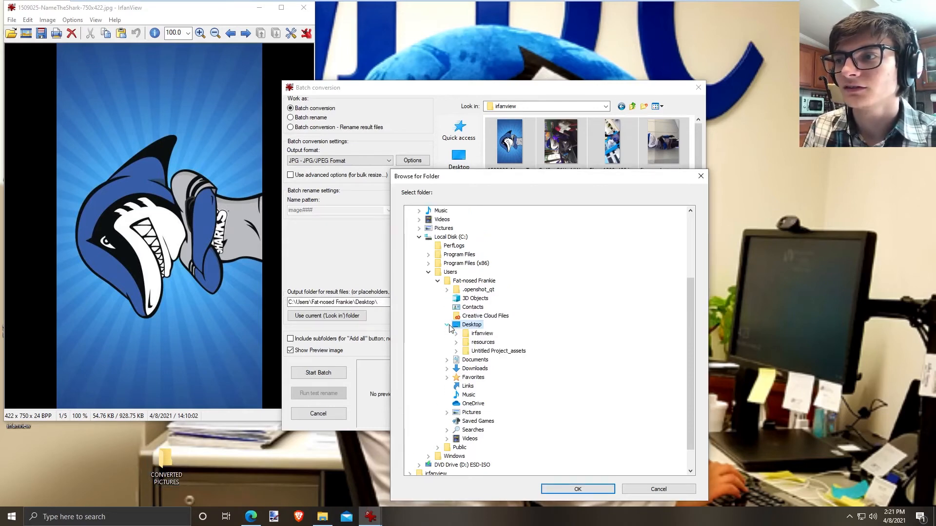
click(668, 488)
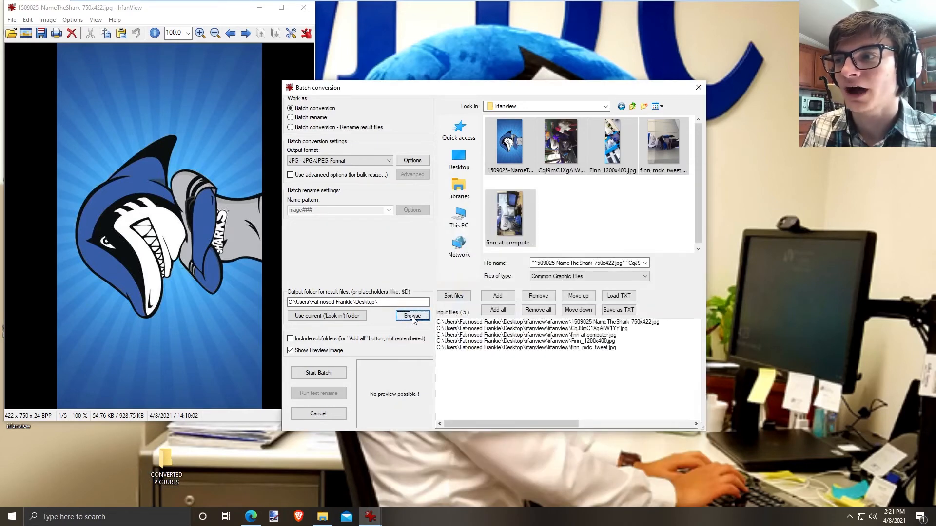
click(432, 314)
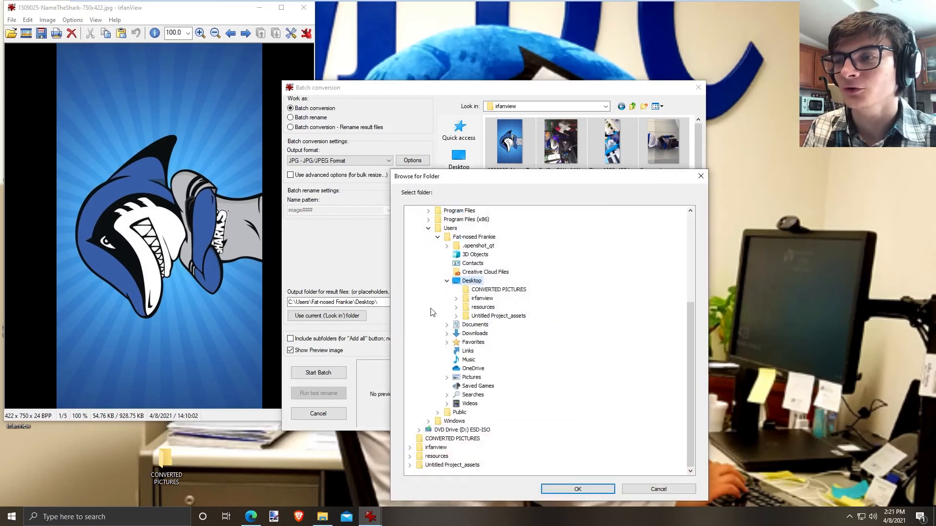
click(497, 290)
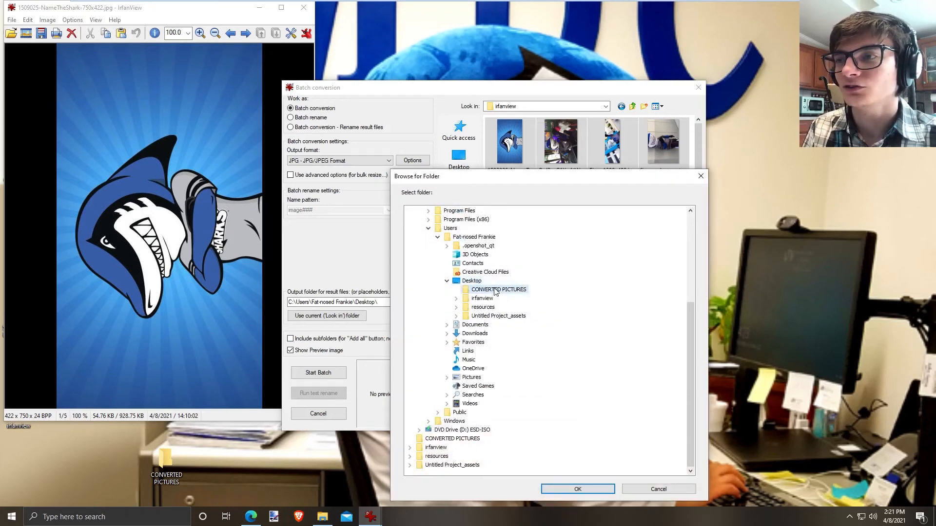
click(578, 491)
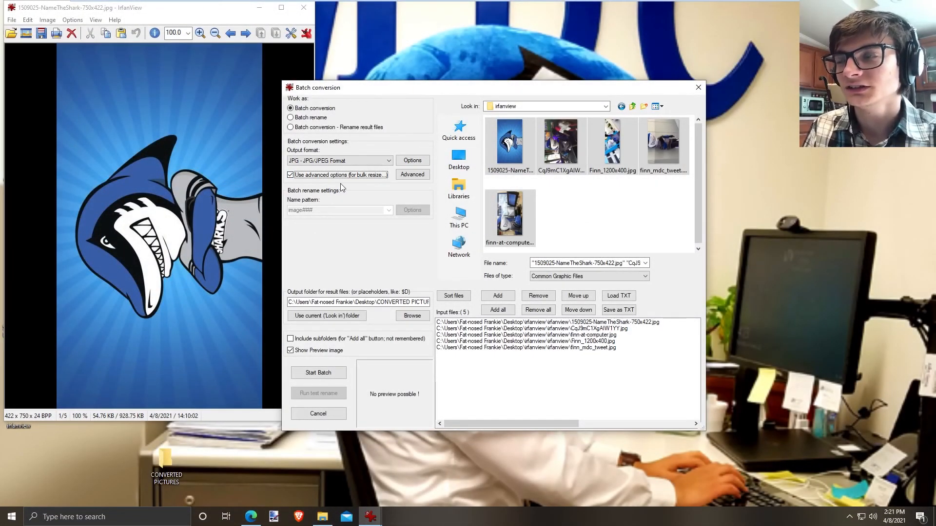
Enable Rotate right for all images in the advanced batch options and run the batch conversion
click(399, 177)
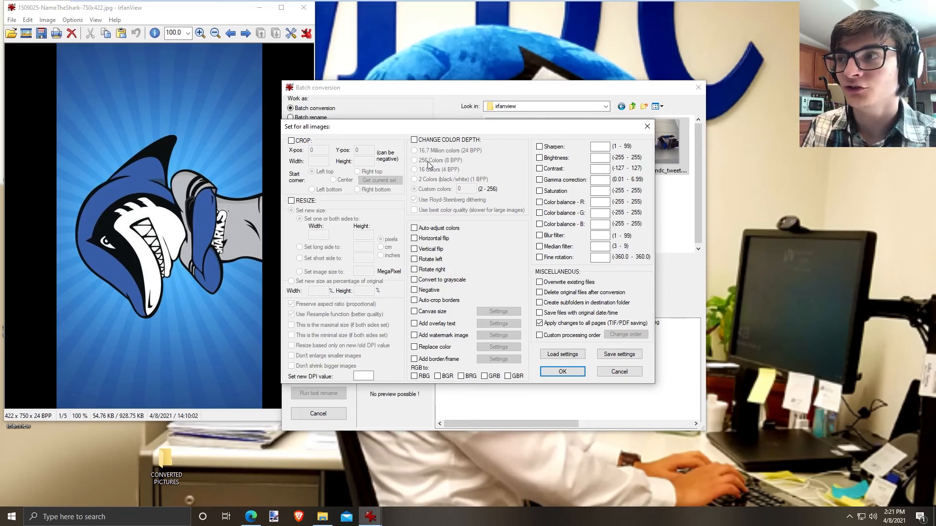
click(435, 274)
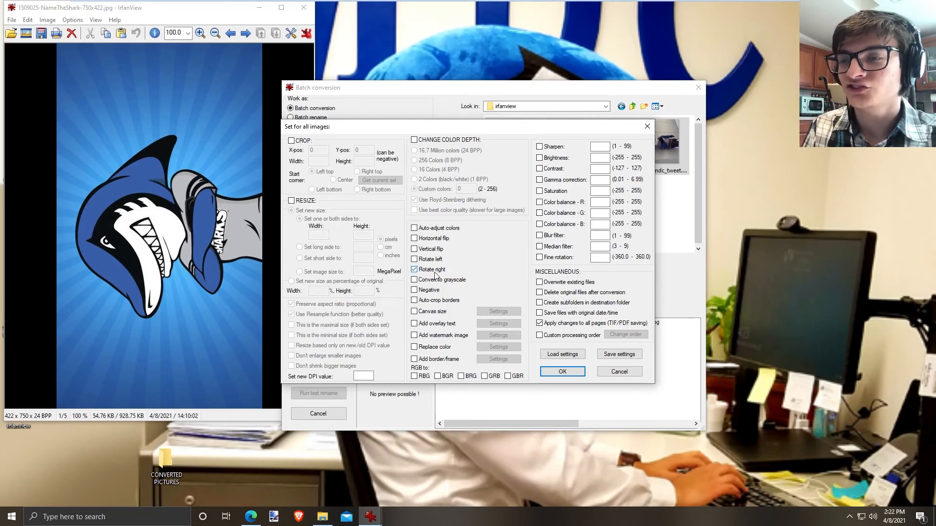
click(552, 373)
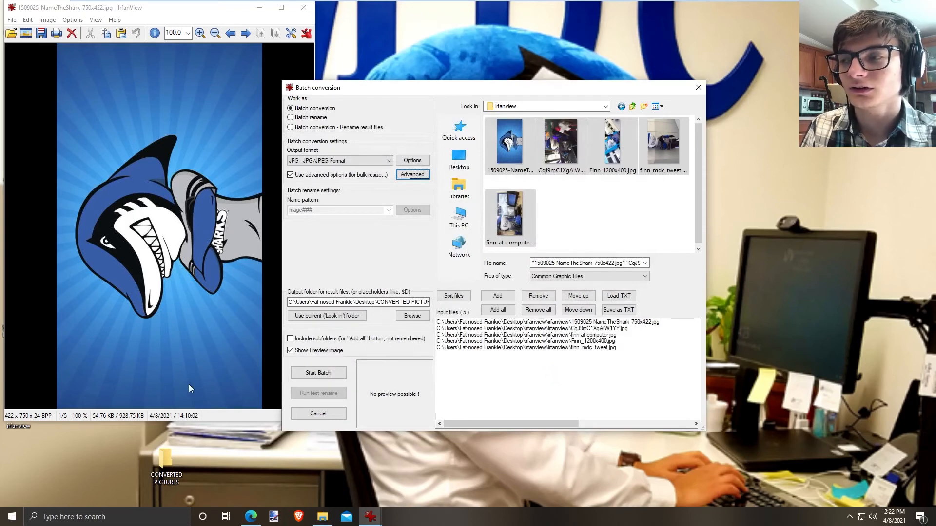
click(316, 374)
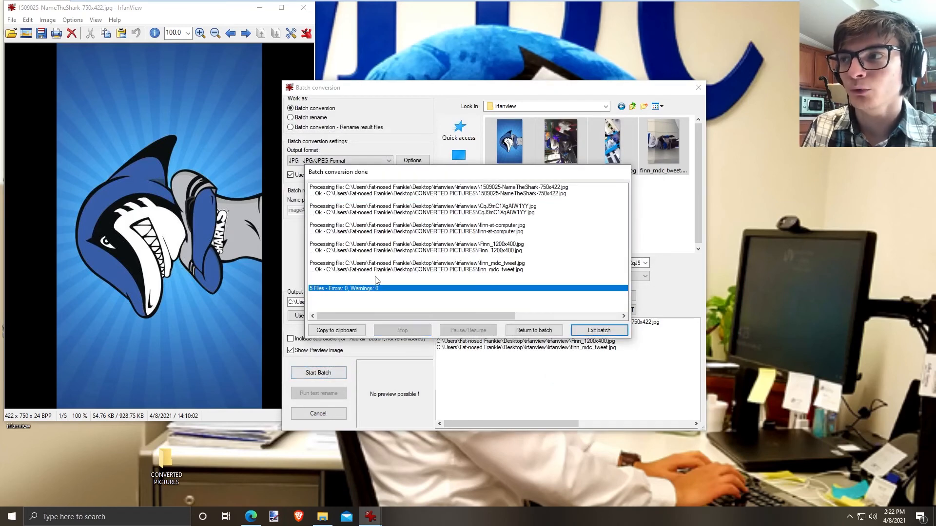
Open the CONVERTED PICTURES folder and page through its images from 1509025-NameTheShark-750x422.jpg to finn-at-computer.jpg, closing the photo viewer after checking their rotation
double_click(156, 466)
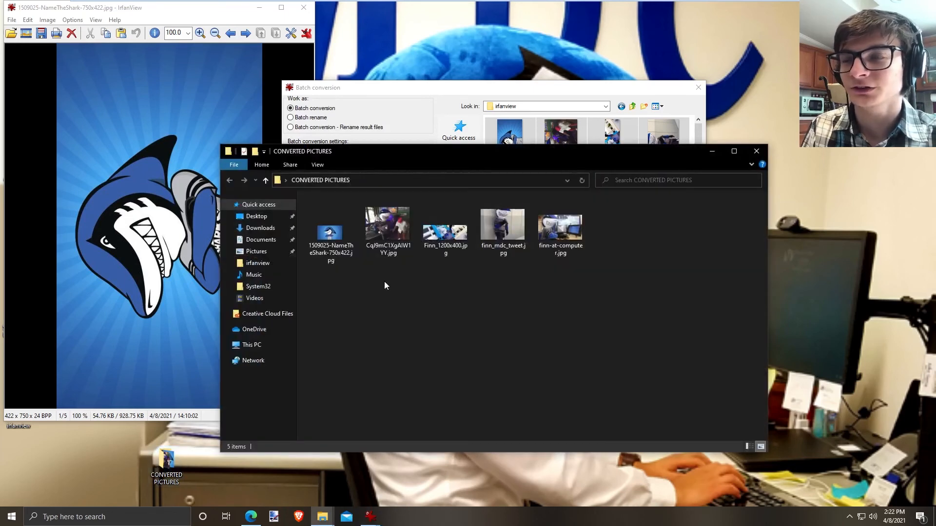
double_click(336, 246)
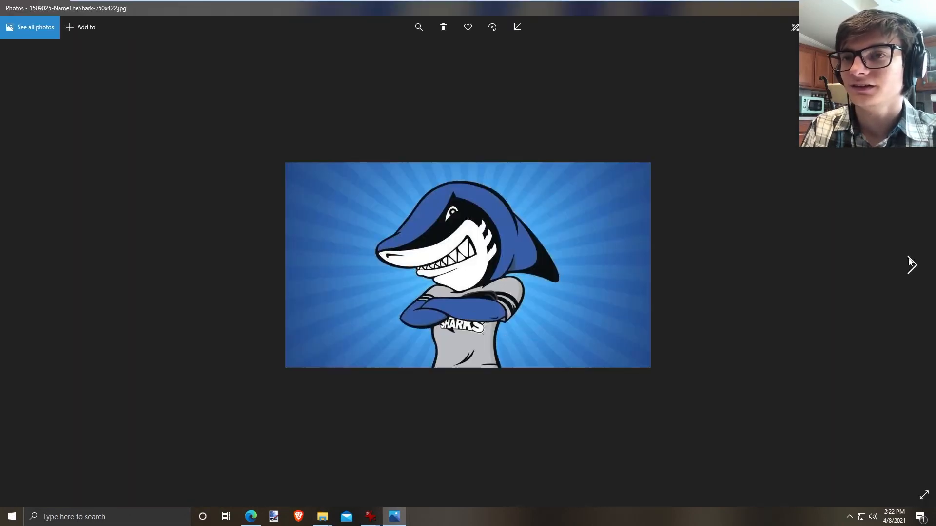
click(910, 264)
click(911, 264)
click(911, 263)
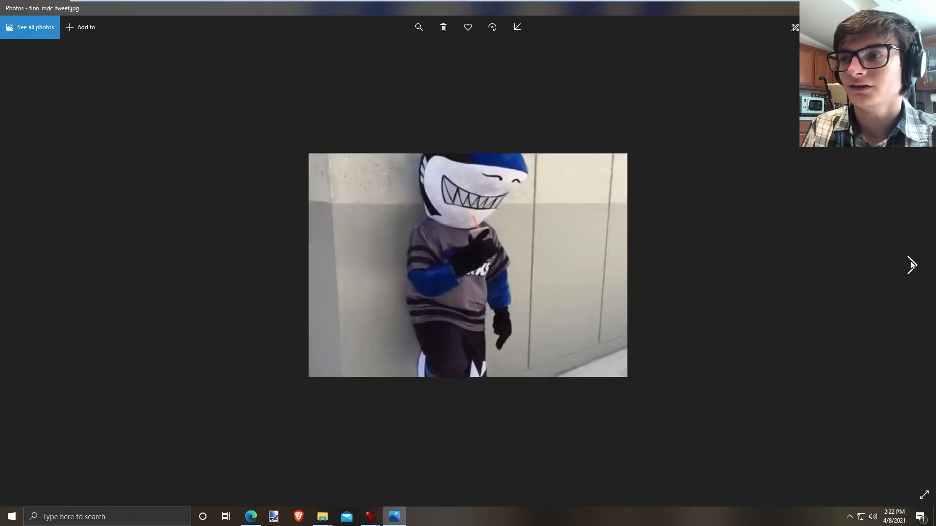
click(910, 263)
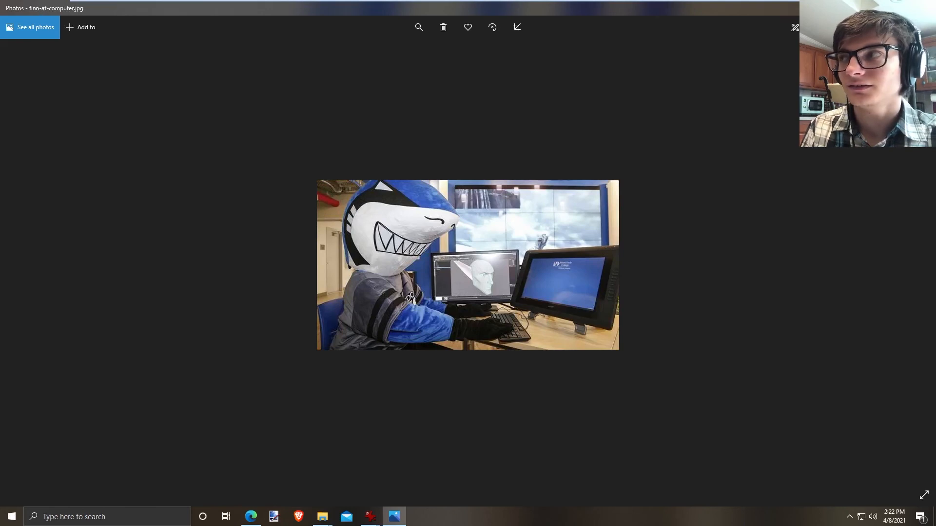
click(925, 8)
Display the CONVERTED PICTURES folder as extra large icons and select CqJ9mC1XgAIW1YY.jpg
right_click(626, 286)
mouse_move(649, 288)
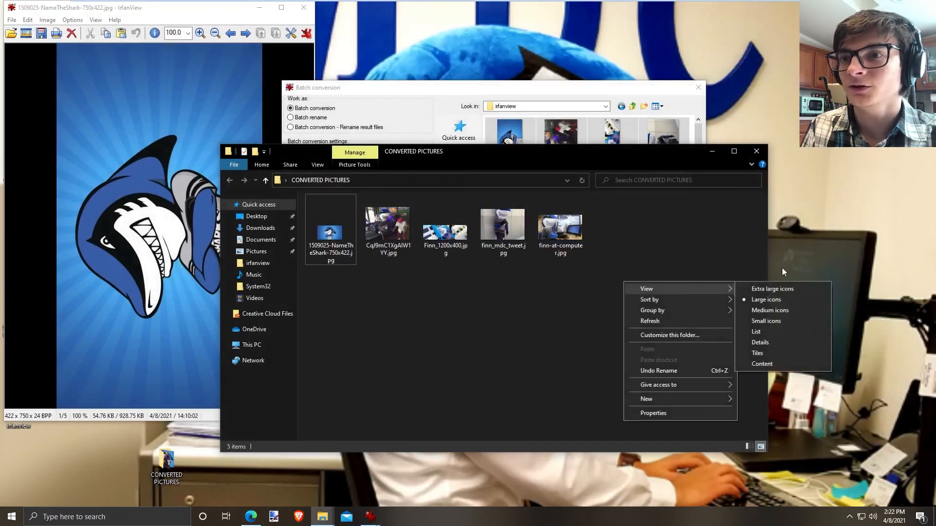
click(775, 288)
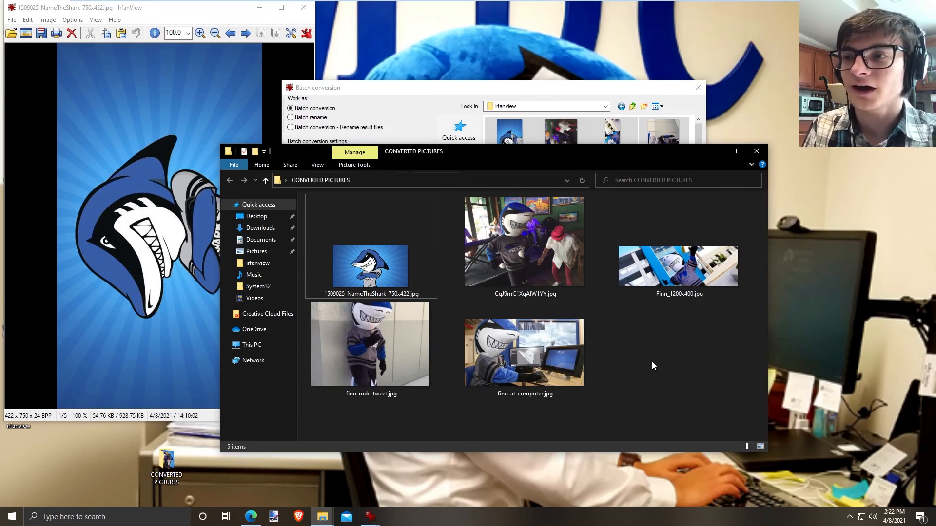
click(552, 291)
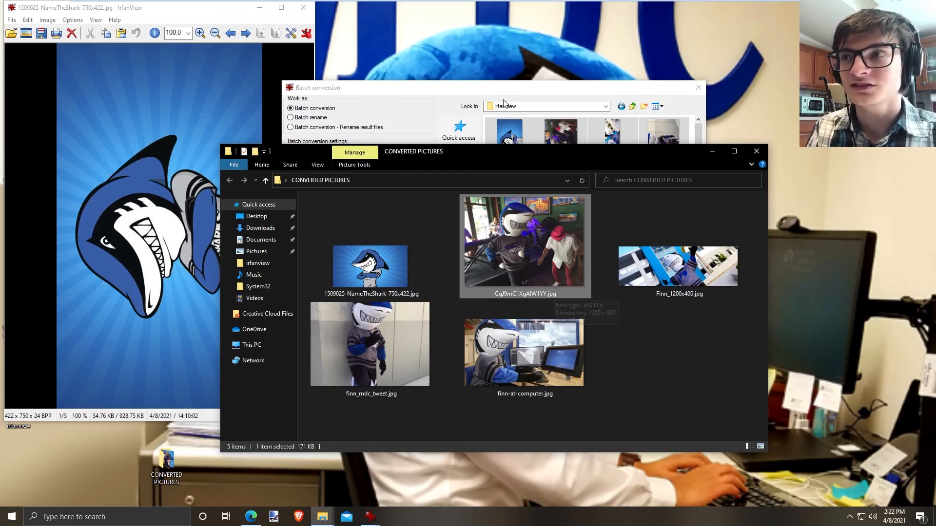
Return to the finished batch conversion report and exit the batch
mouse_move(505, 82)
mouse_down()
mouse_move(501, 62)
mouse_move(503, 84)
mouse_up()
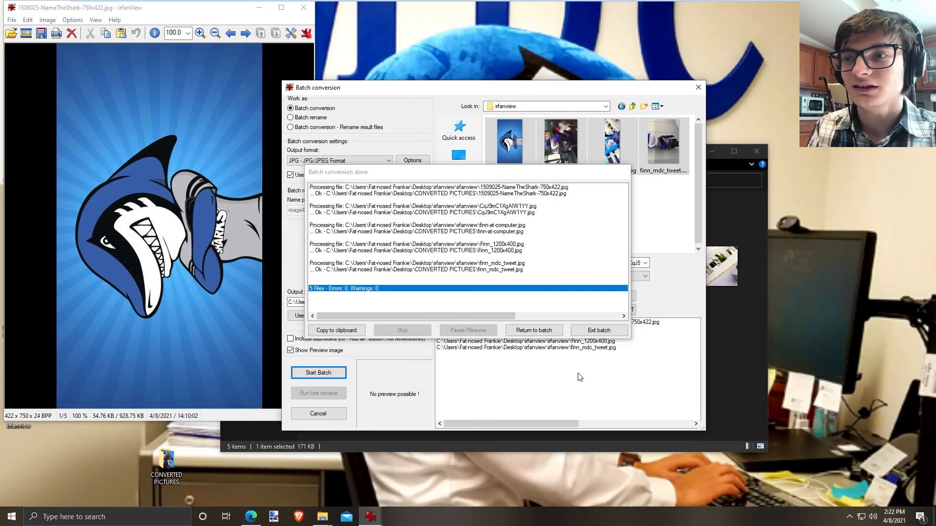
click(589, 330)
Reopen Batch Conversion/Rename, examine the available output formats without changing the JPG selection, and close the window
click(11, 20)
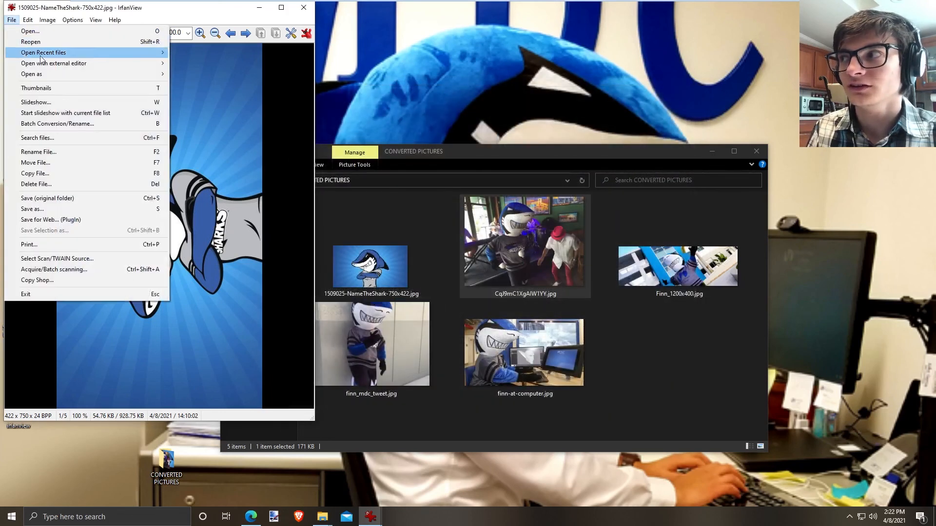
click(90, 126)
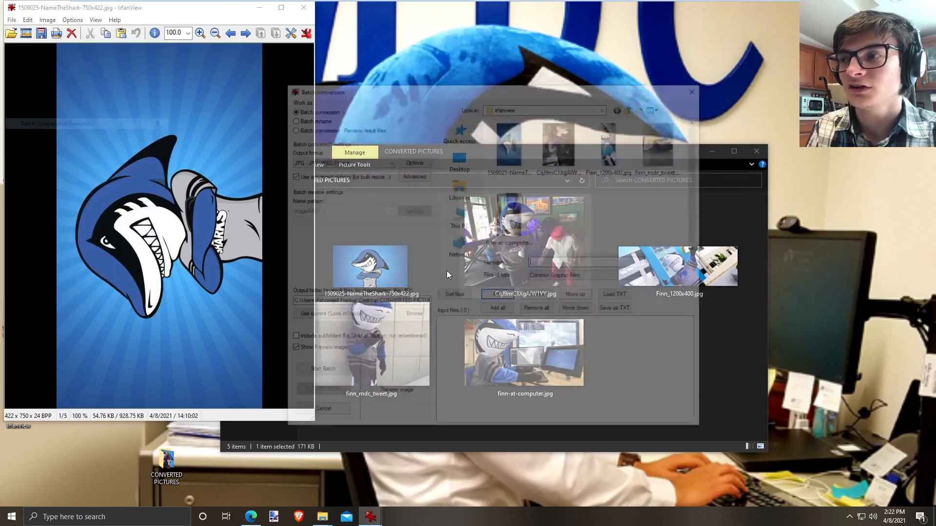
click(375, 159)
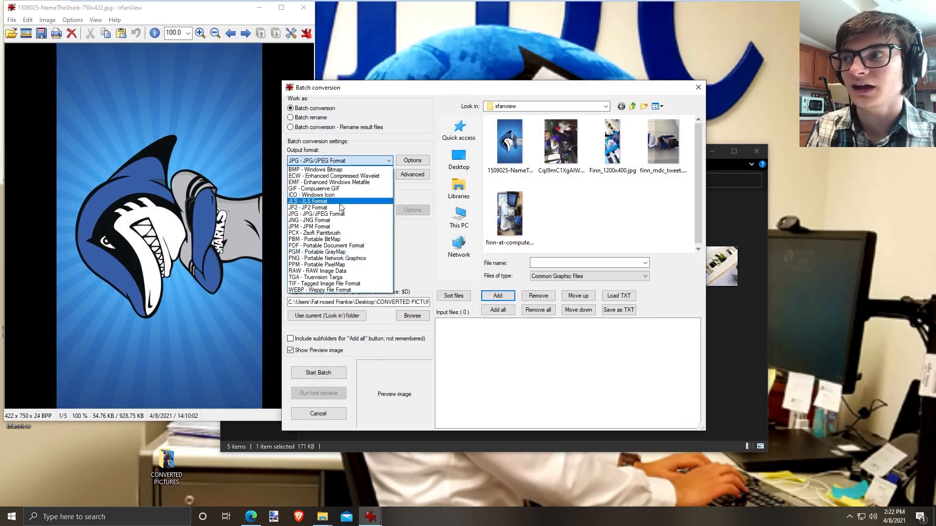
click(431, 267)
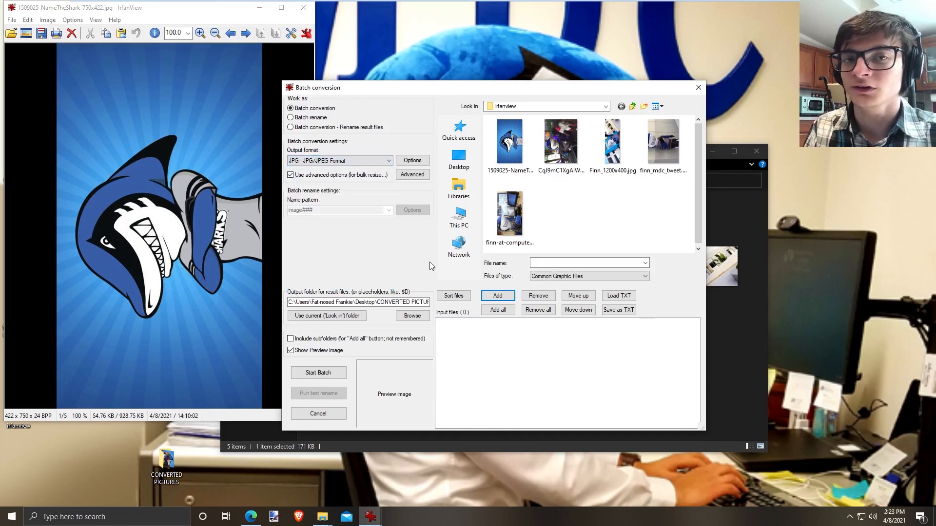
click(699, 88)
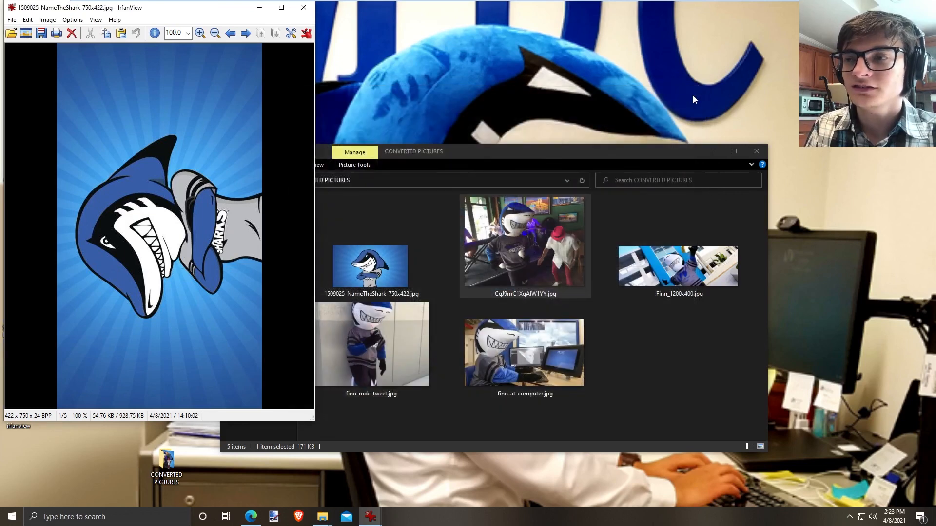